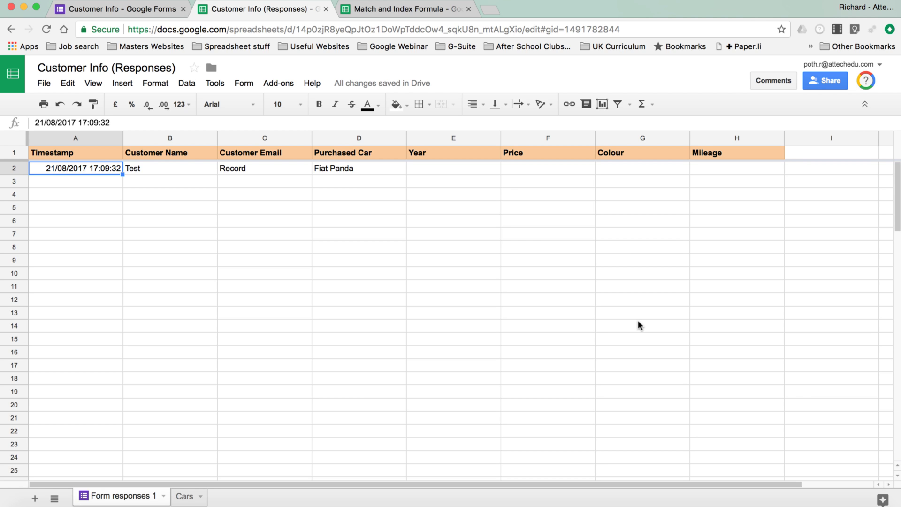
Step: Review the Match and Index Formula example's lookups and Cars list, then return to the responses spreadsheet
click(404, 9)
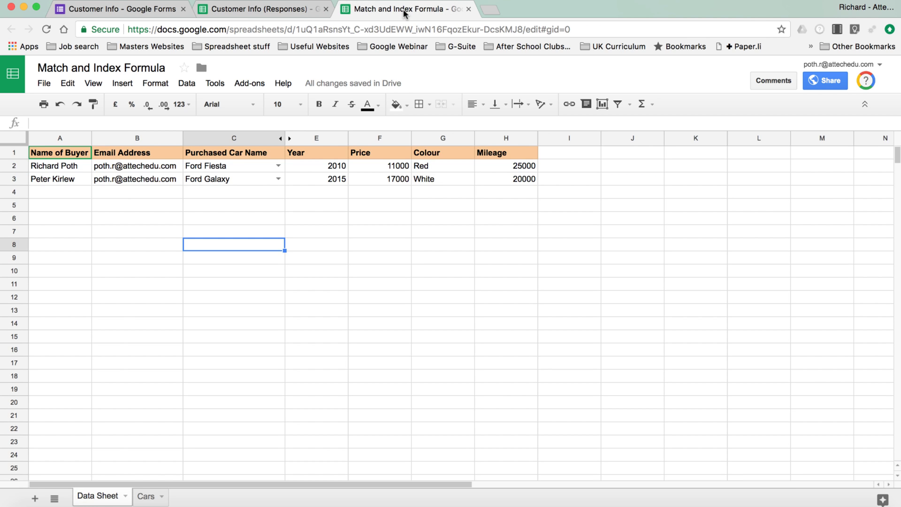
click(337, 180)
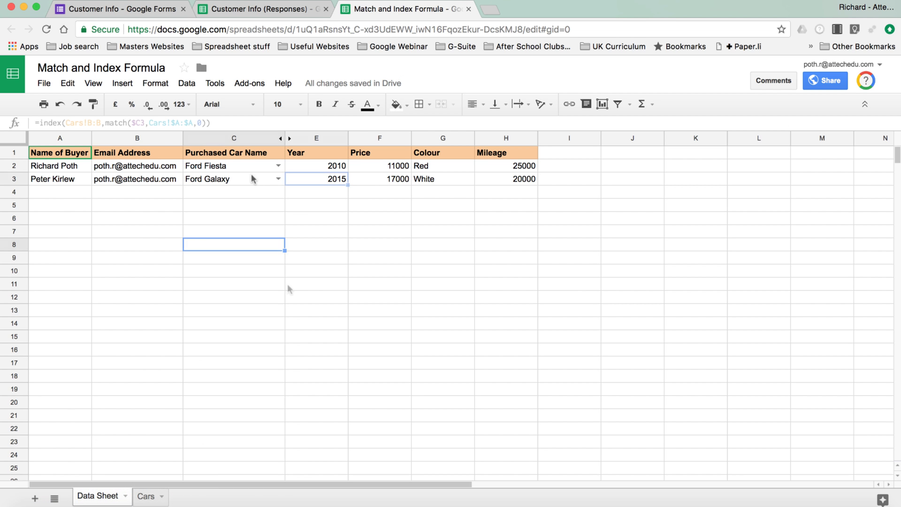
click(146, 496)
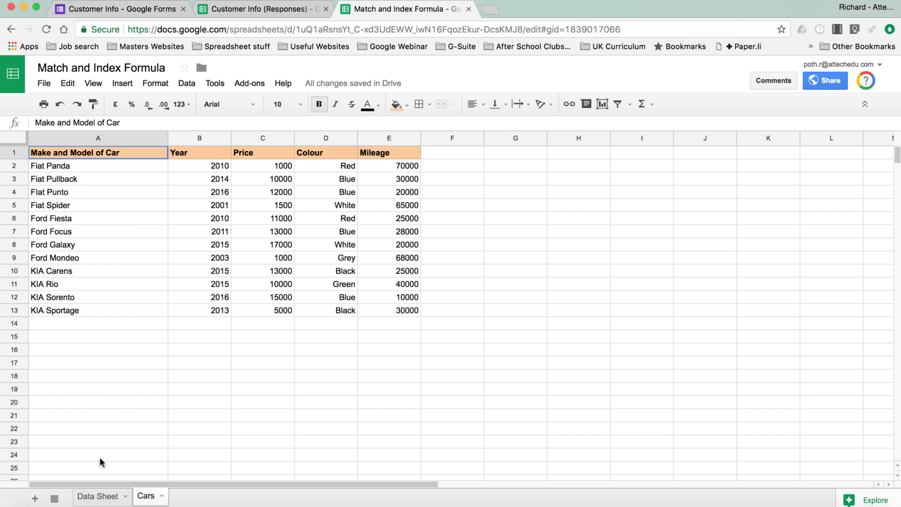
click(96, 497)
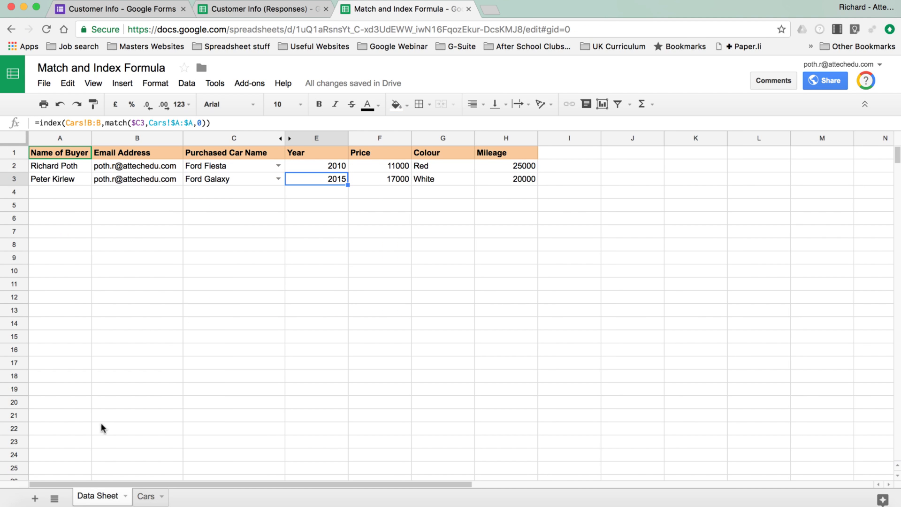
click(51, 196)
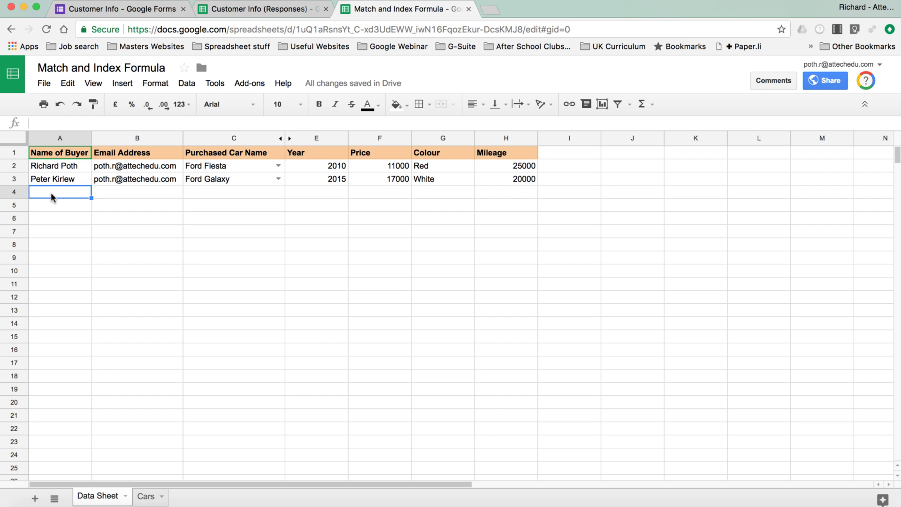
click(124, 192)
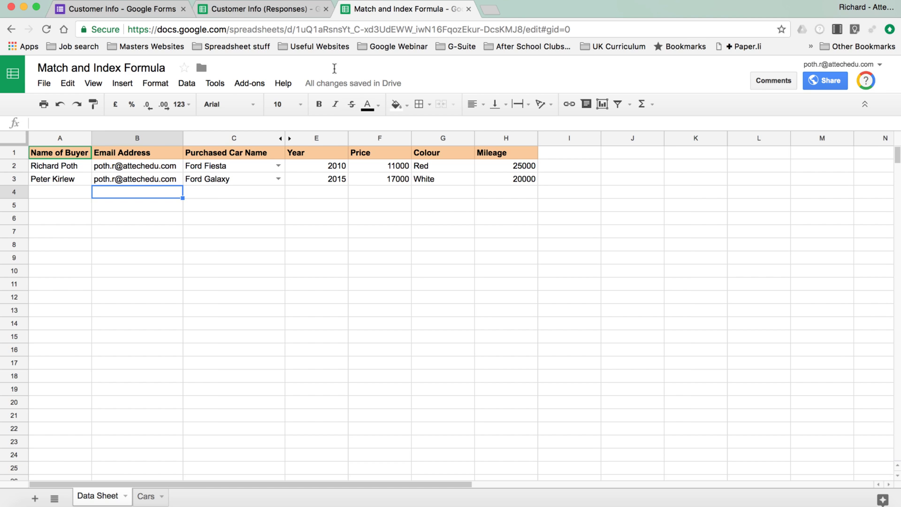
click(261, 11)
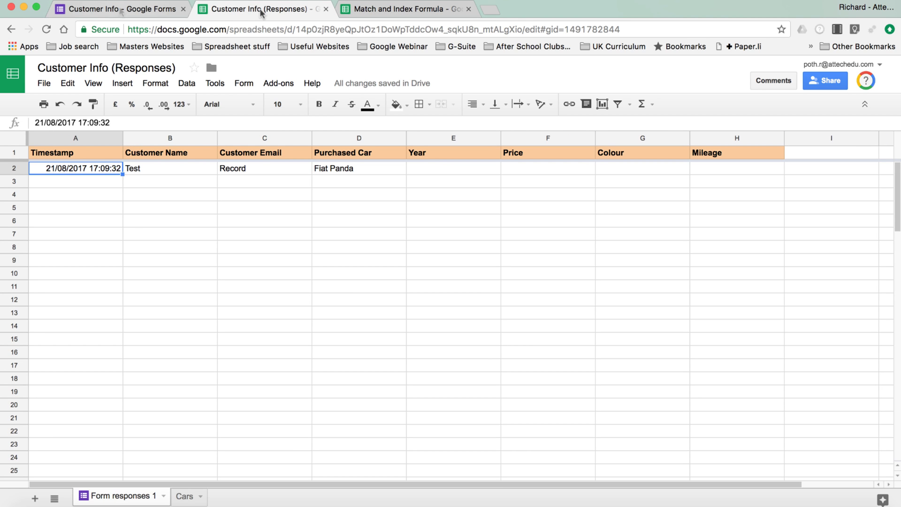
Step: Preview the Customer Info form and enter the customer's name and e-mail
click(121, 11)
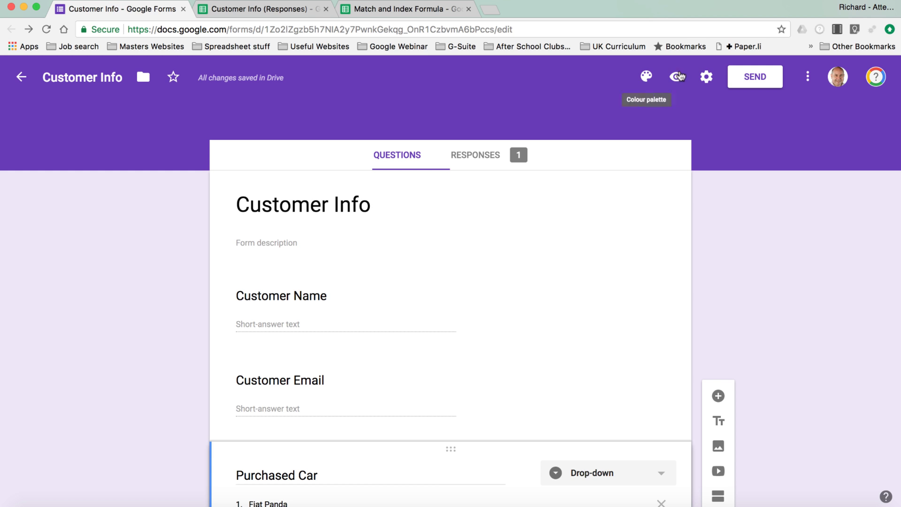
click(677, 76)
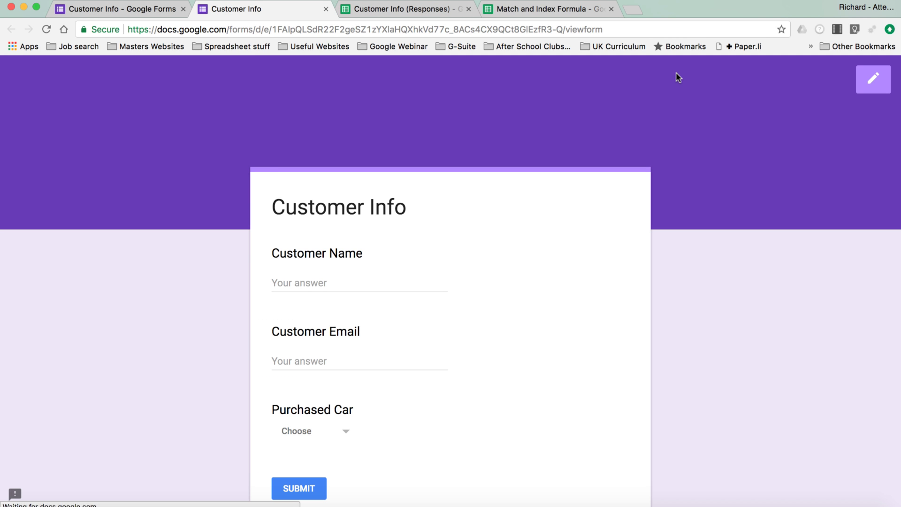
click(328, 282)
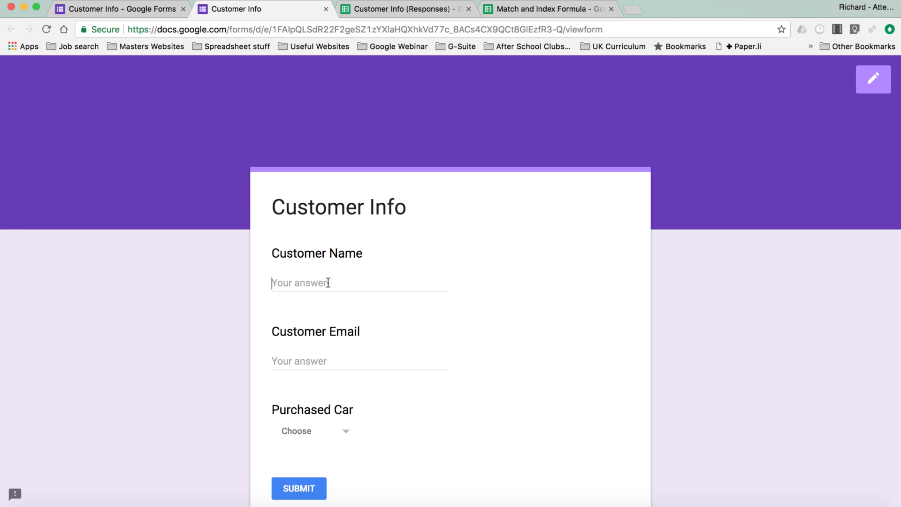
text(Rich)
key(Return)
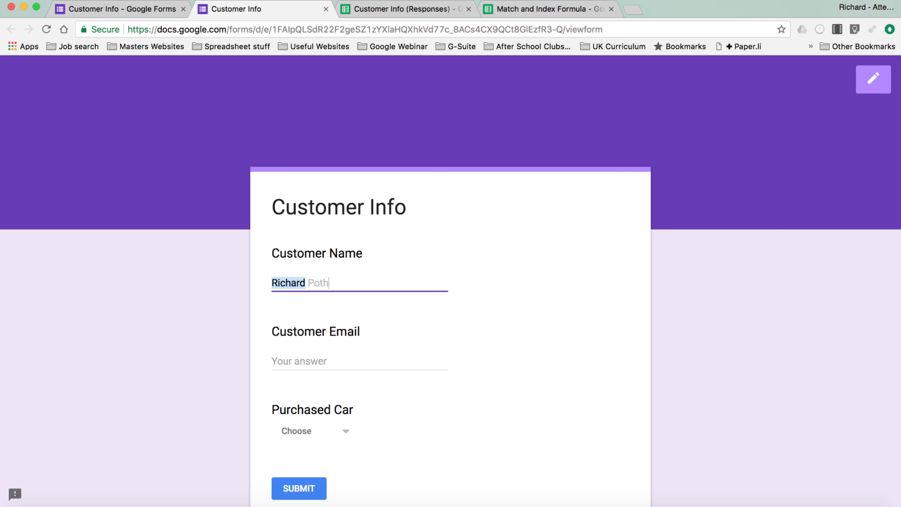
key(Tab)
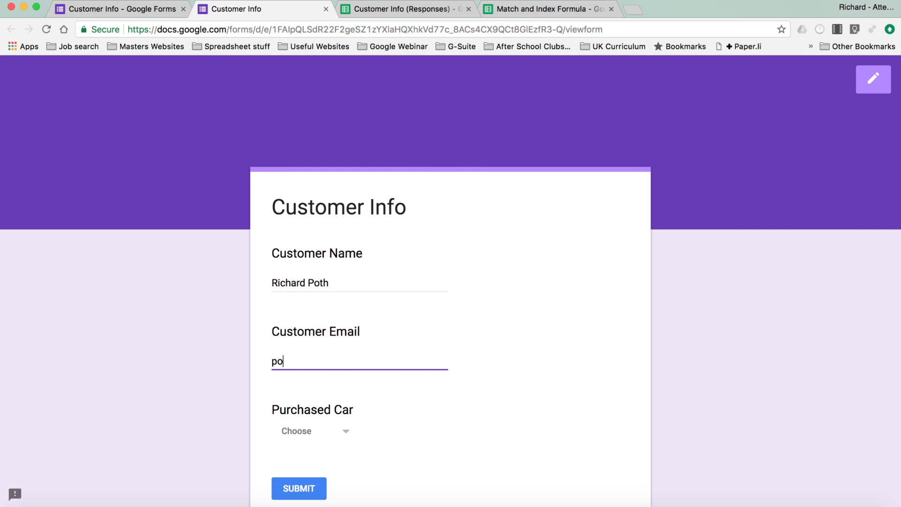
Step: Choose KIA Carens as the purchased car and submit the response
scroll(391, 400, down, 3)
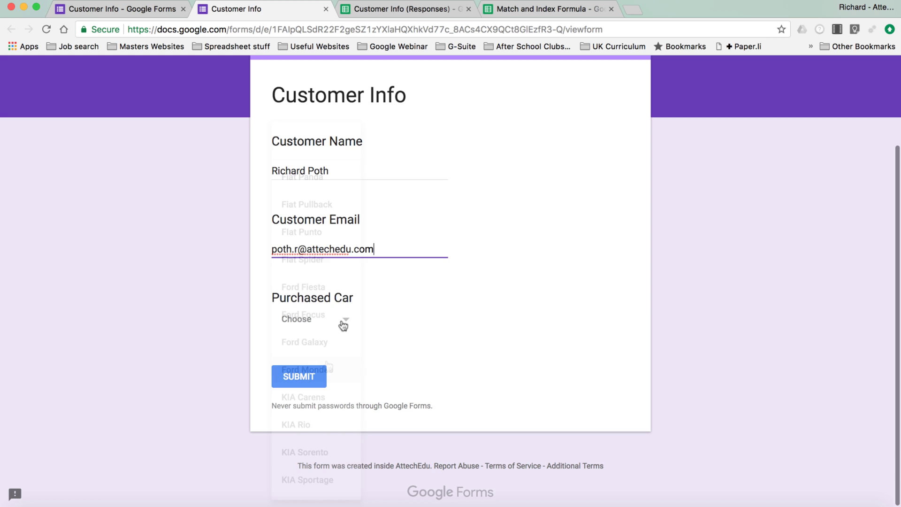
click(342, 323)
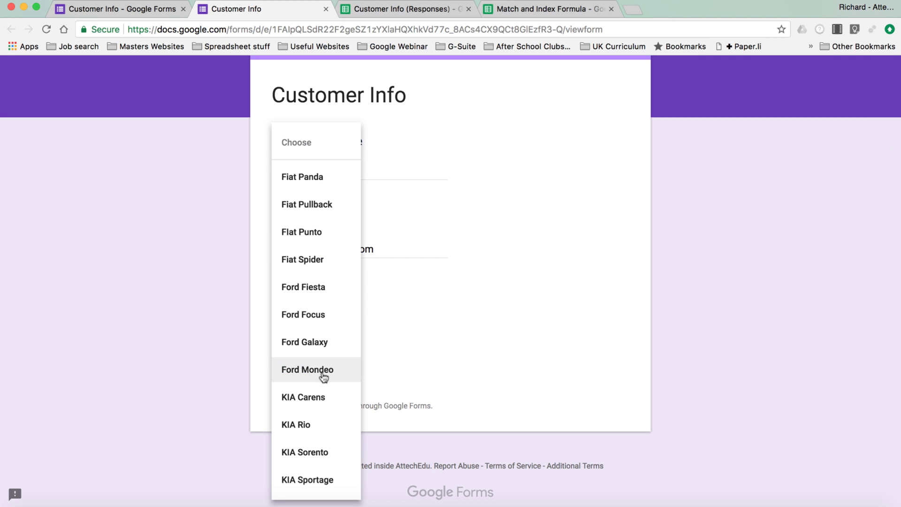
click(316, 400)
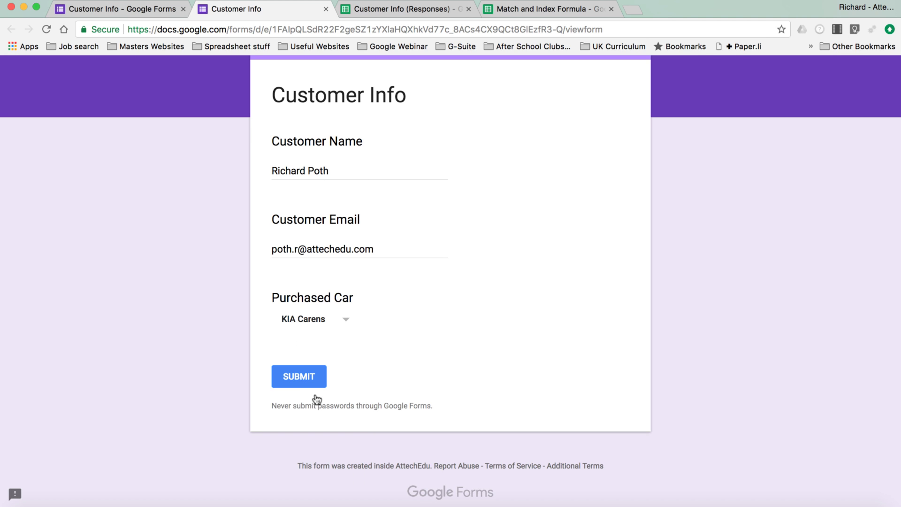
click(294, 380)
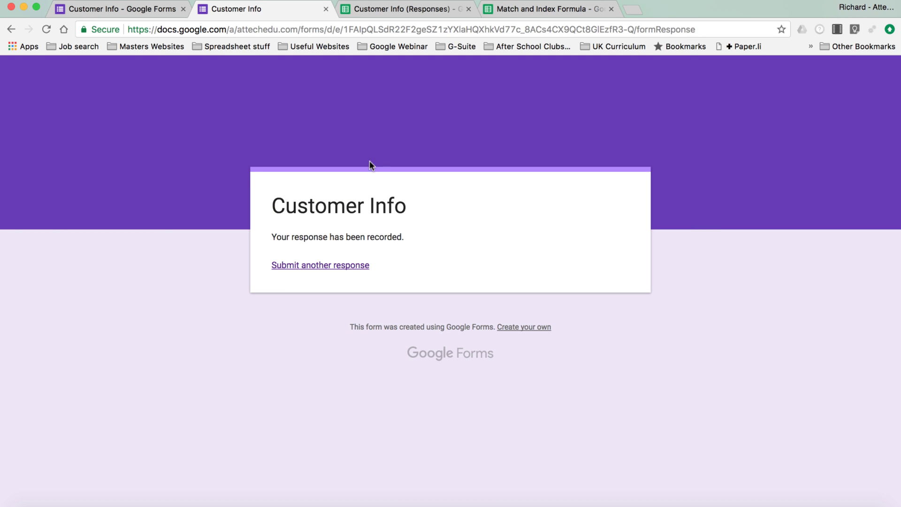
Step: Check the KIA Carens response in row 3, compare with the Cars table, and select Year cell E2
click(393, 12)
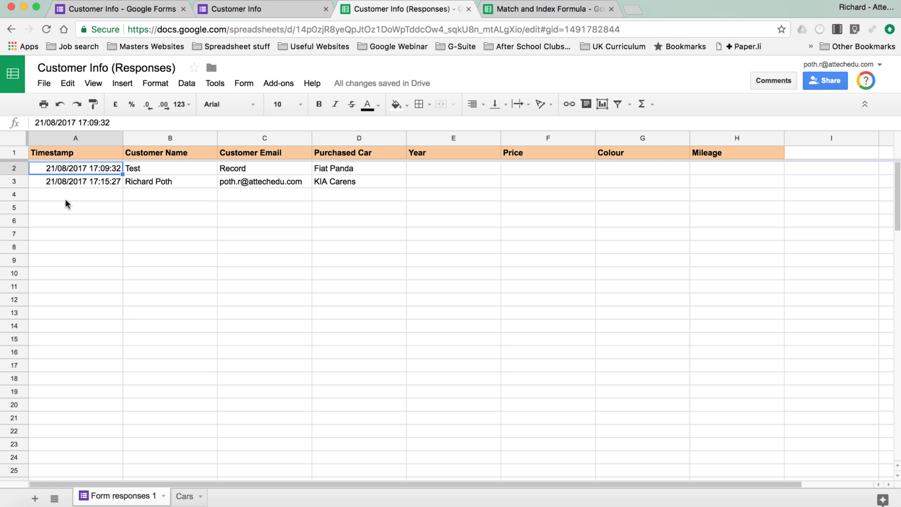
click(13, 181)
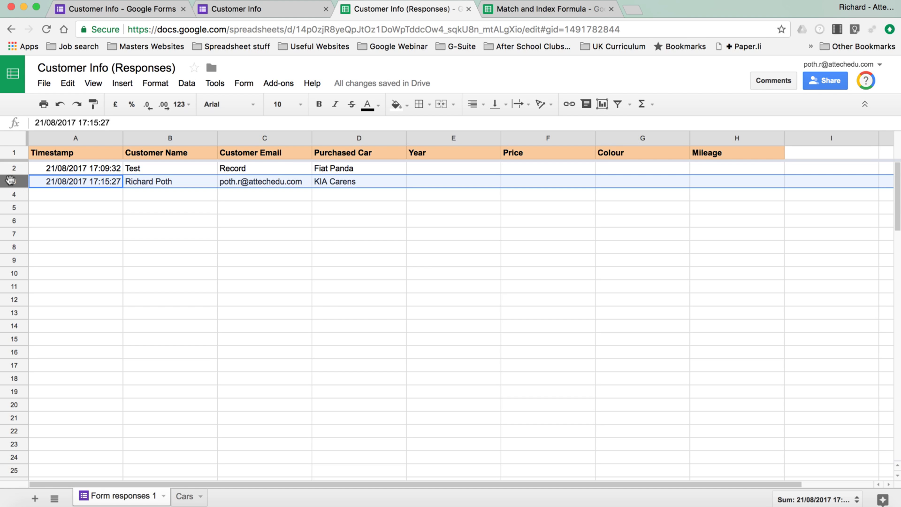
click(446, 168)
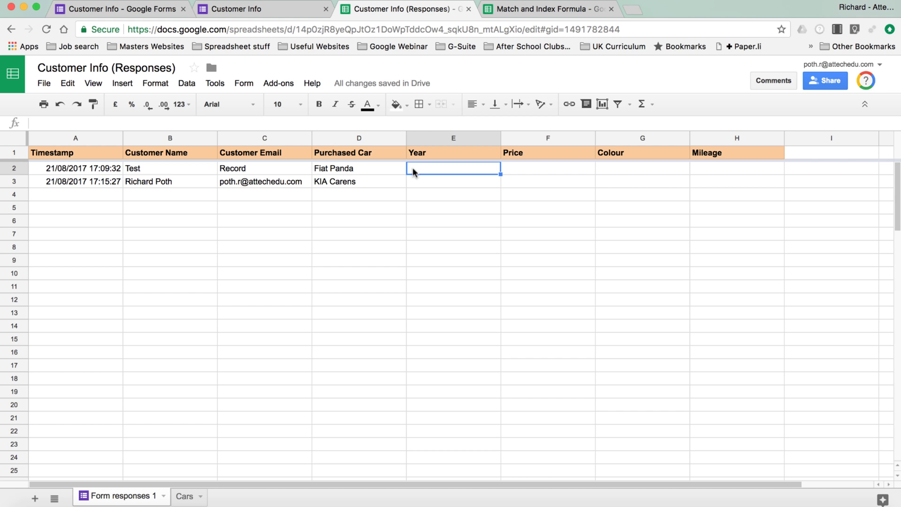
click(185, 496)
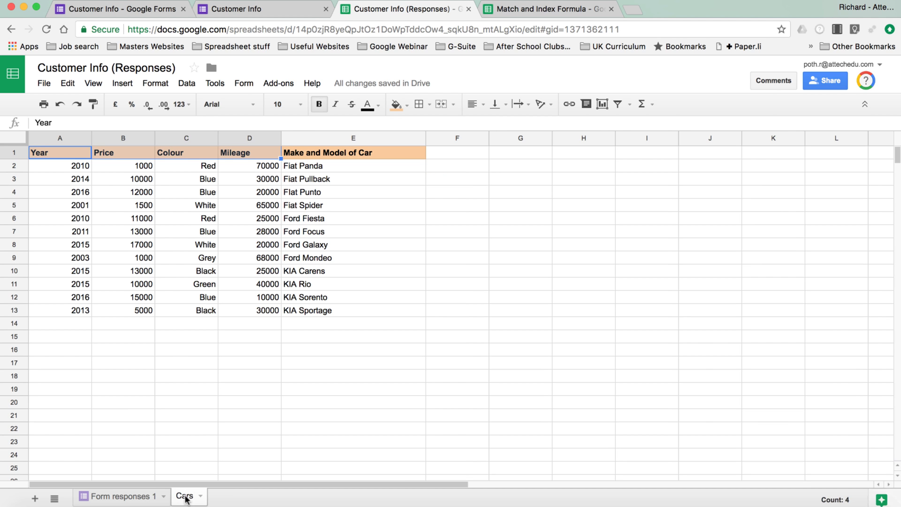
click(118, 496)
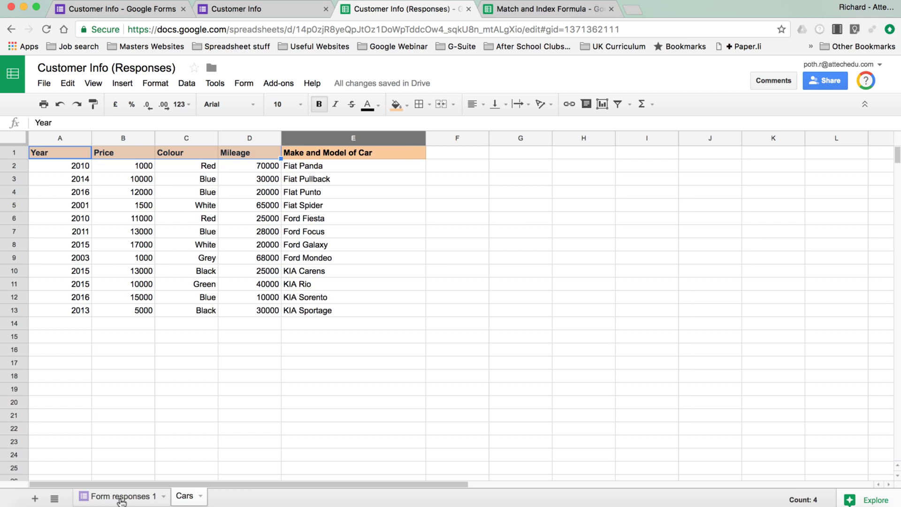
click(118, 496)
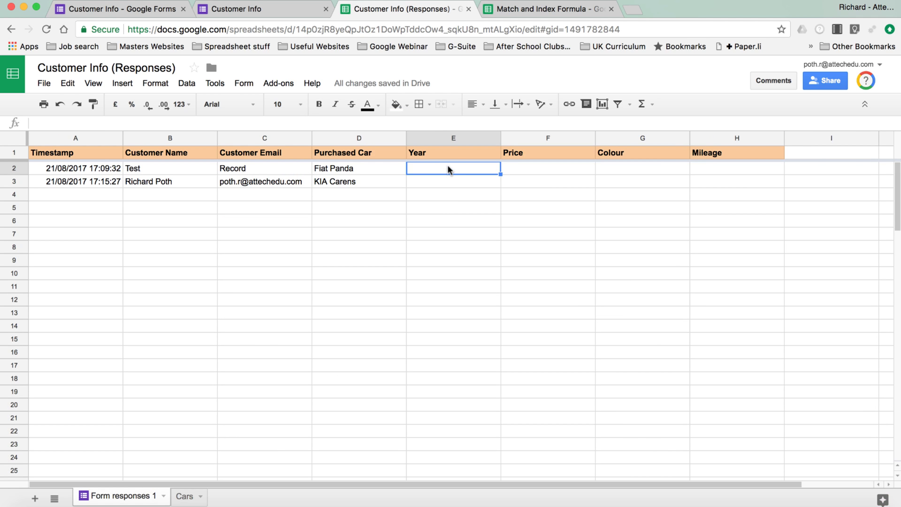
Step: Enter =vlookup(D2,Cars!A:E,1) in Year cell E2
text(=)
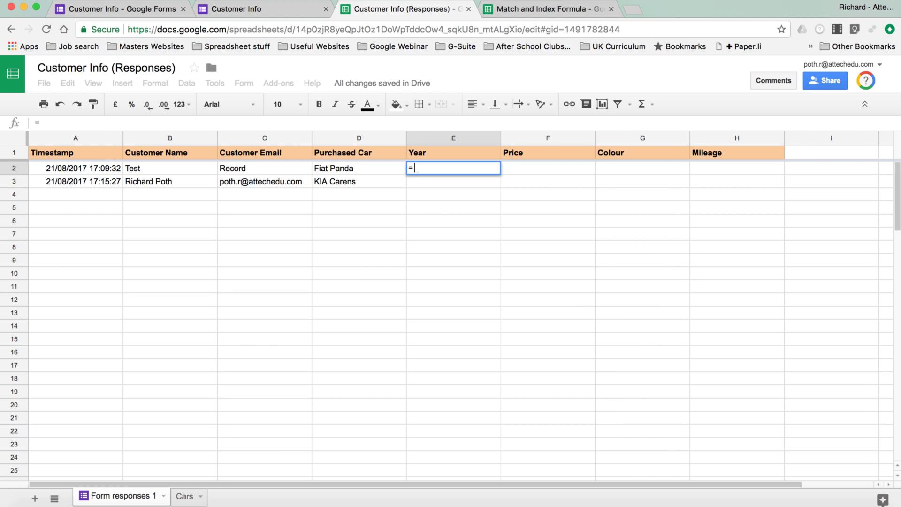
text(vlookup)
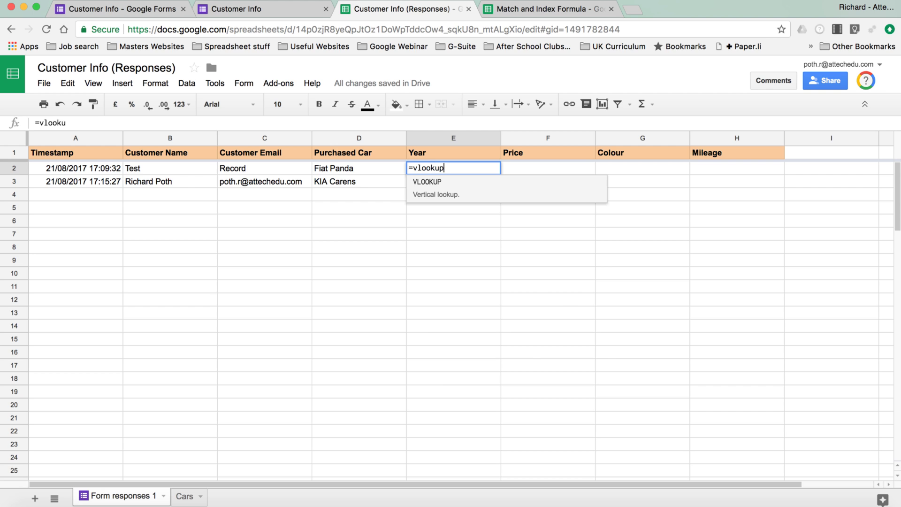
text(()
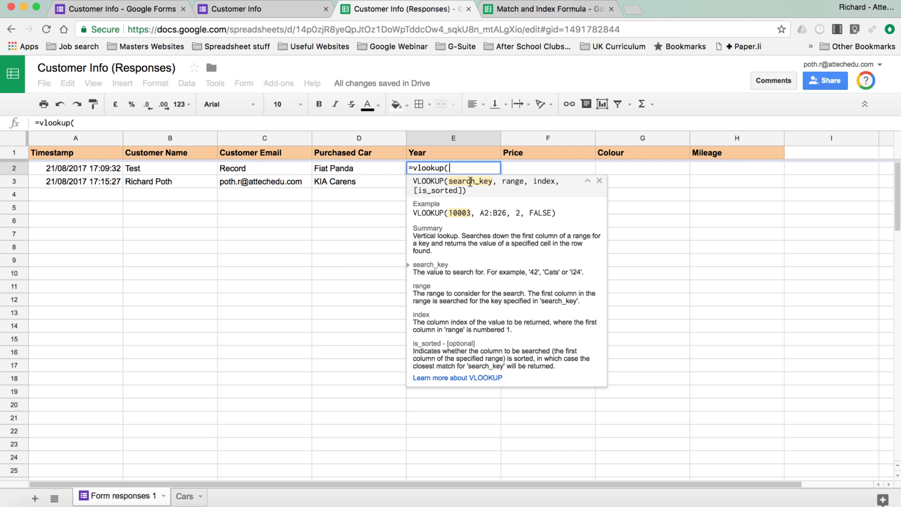
click(357, 167)
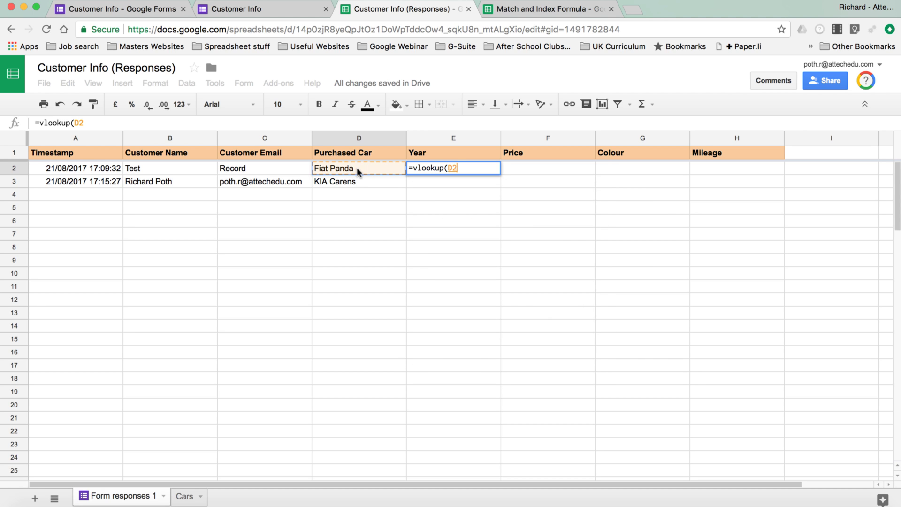
text(,)
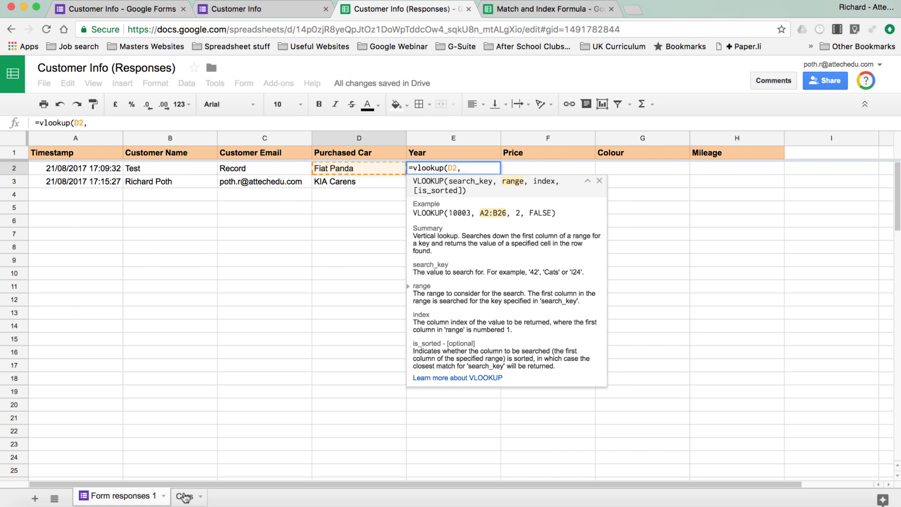
click(184, 496)
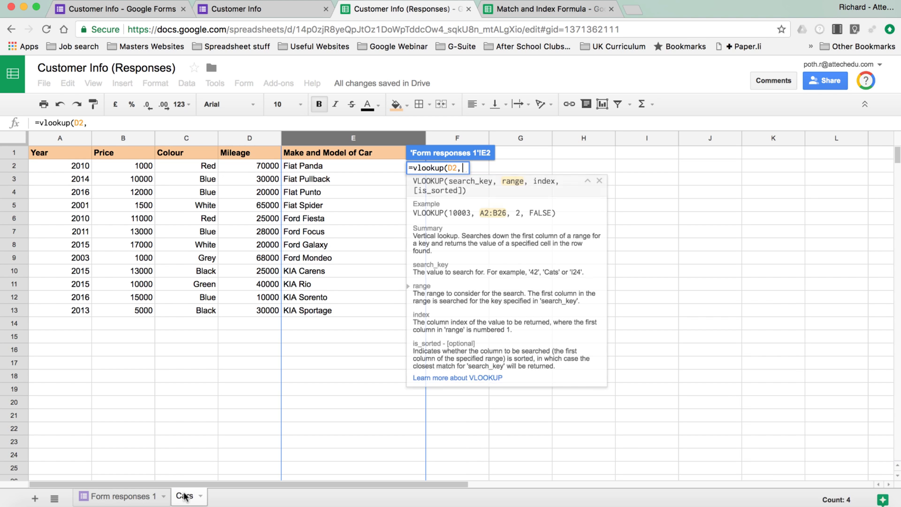
click(56, 139)
drag(56, 138, 343, 138)
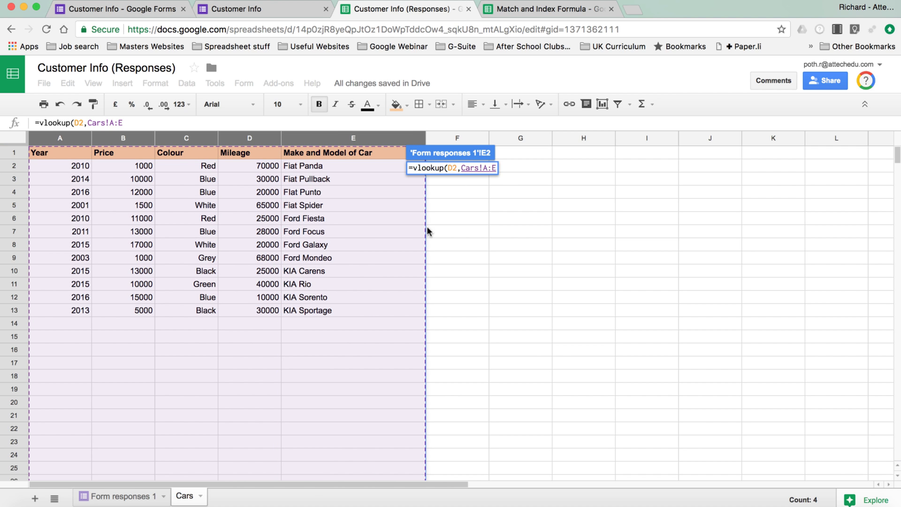
text(,)
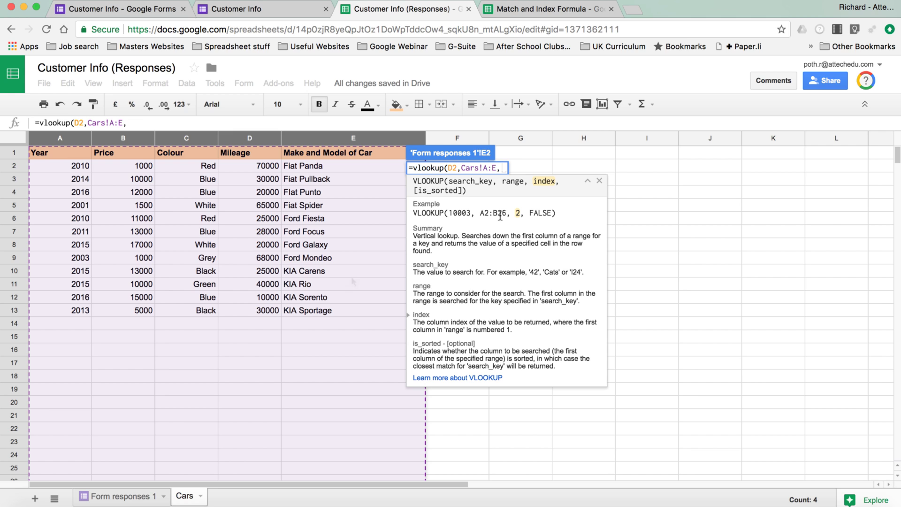
text(1)
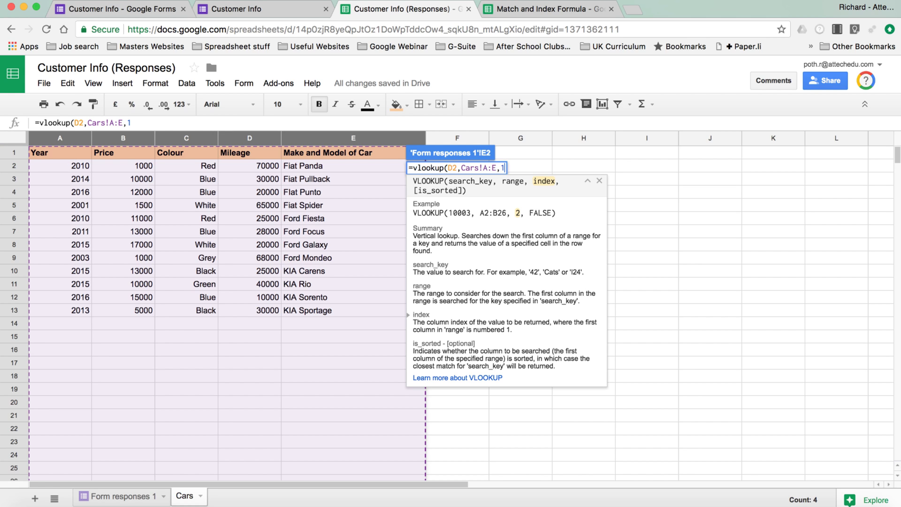
text())
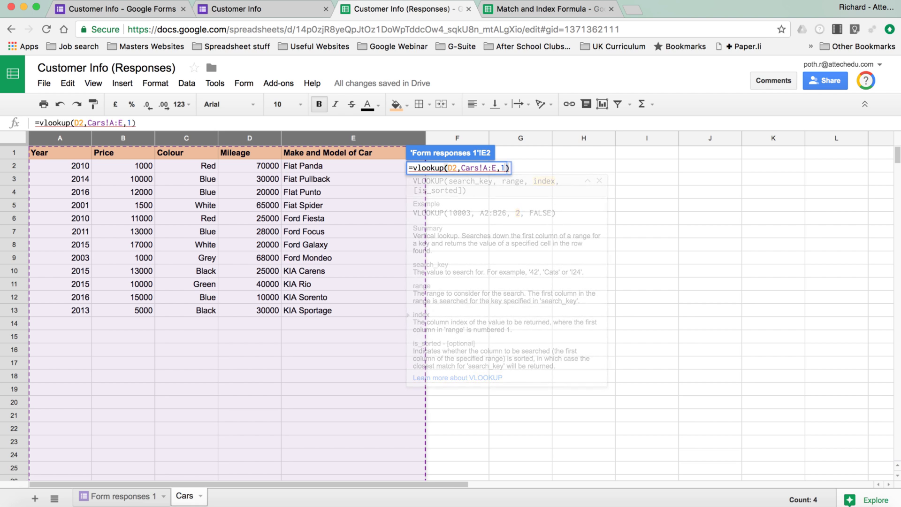
key(Return)
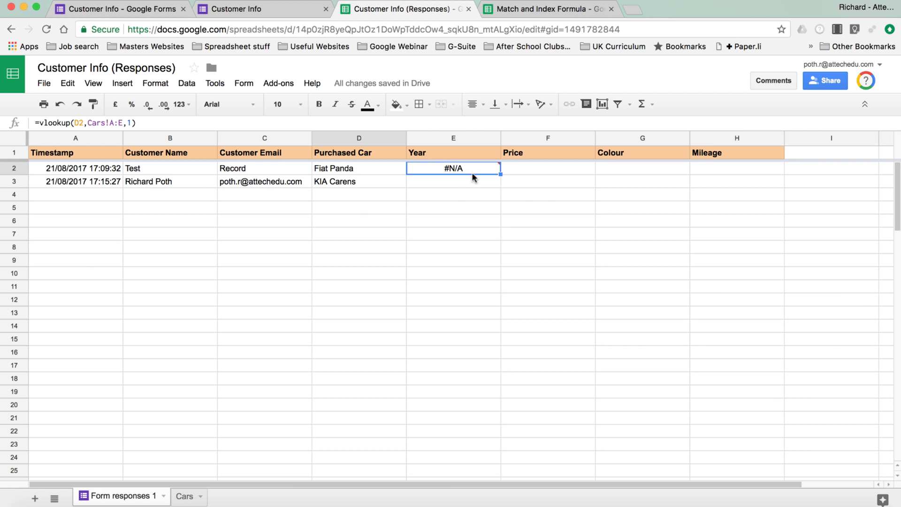
Step: Inspect the #N/A error and arguments of E2's VLOOKUP, then view the Cars sheet
mouse_move(477, 170)
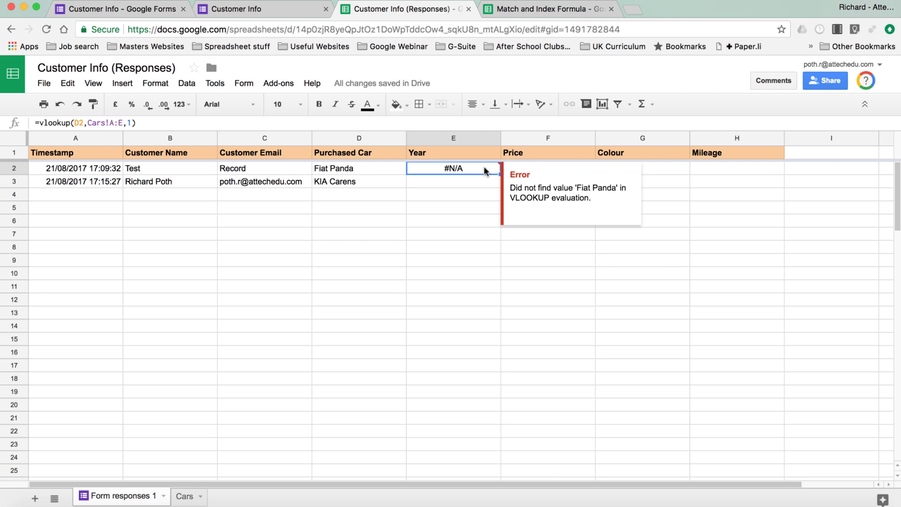
double_click(468, 169)
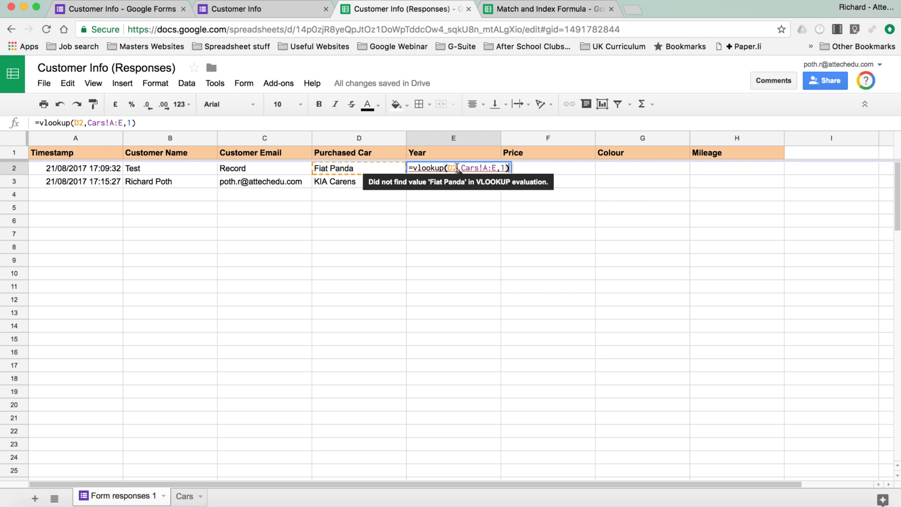
click(457, 168)
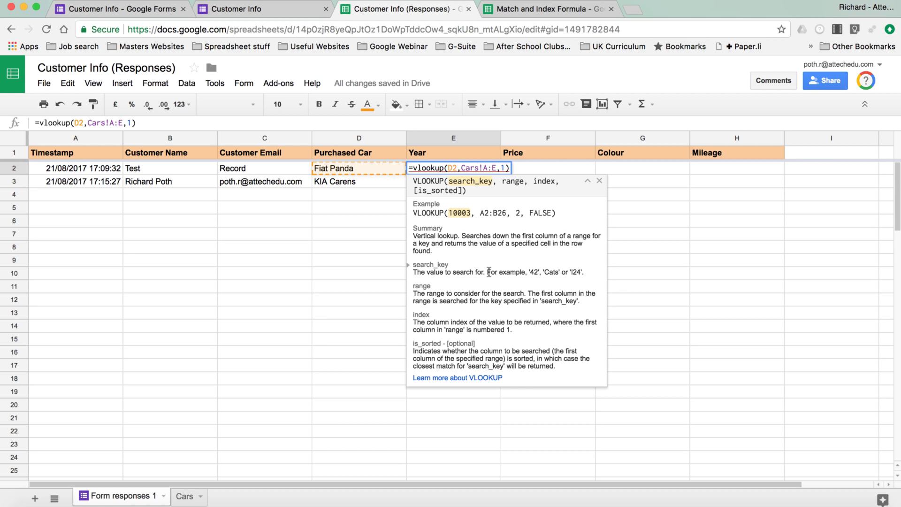
click(481, 168)
click(343, 246)
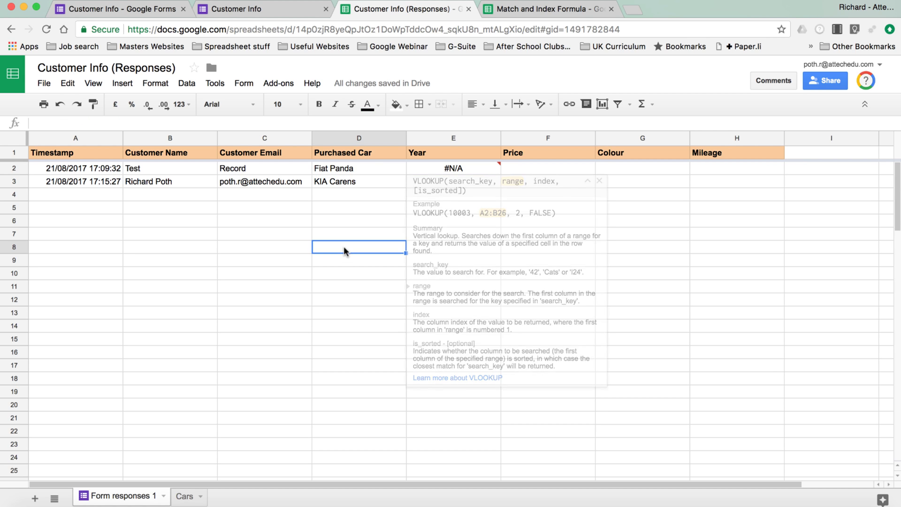
click(458, 168)
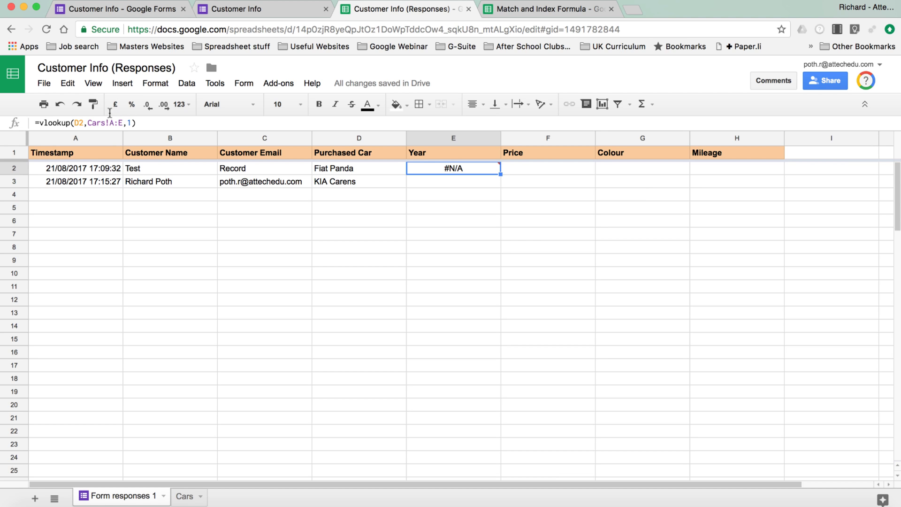
click(185, 497)
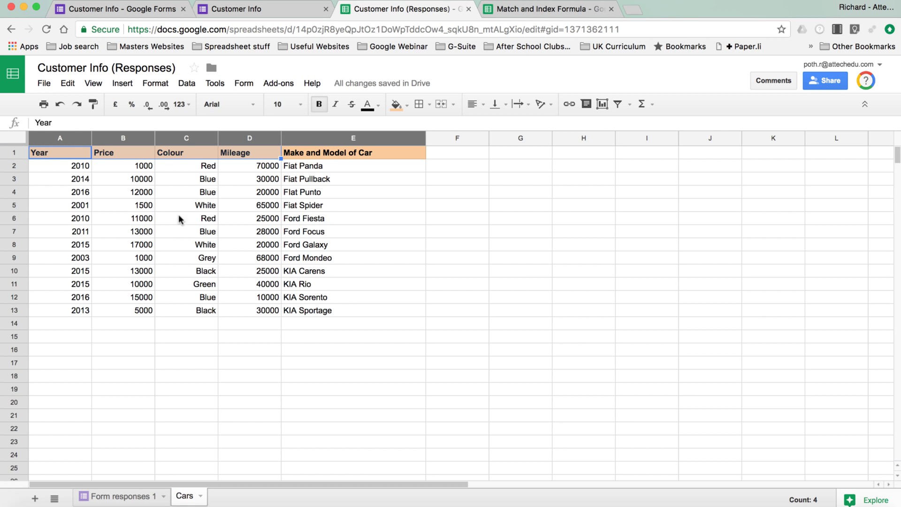
Step: Move Make and Model of Car from column E into a new column A on Cars
click(338, 137)
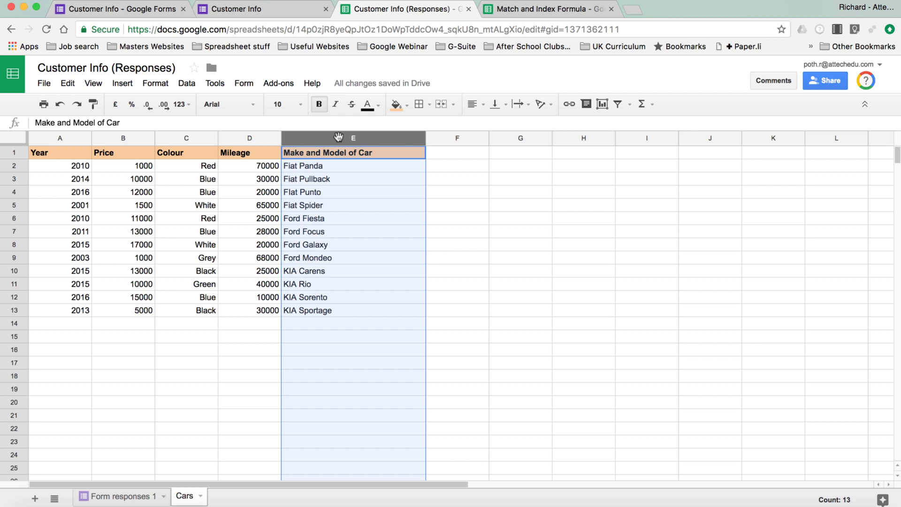
click(60, 138)
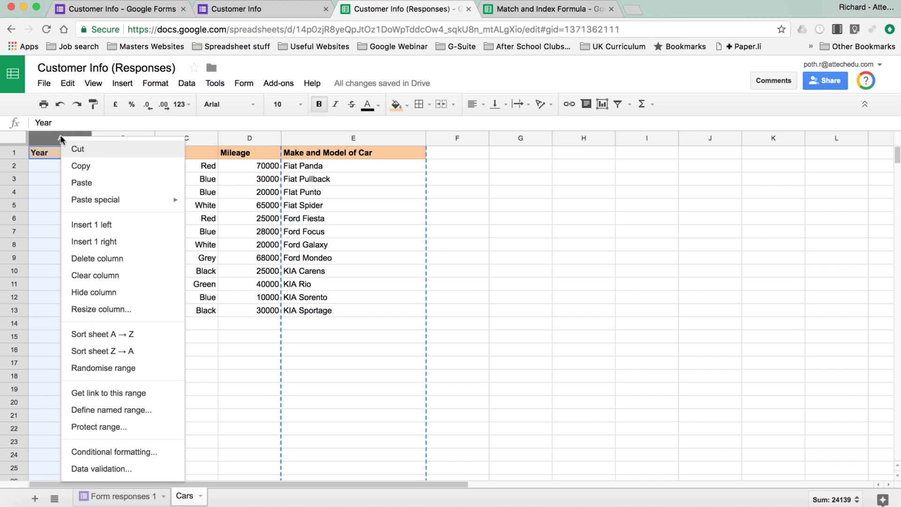
click(130, 225)
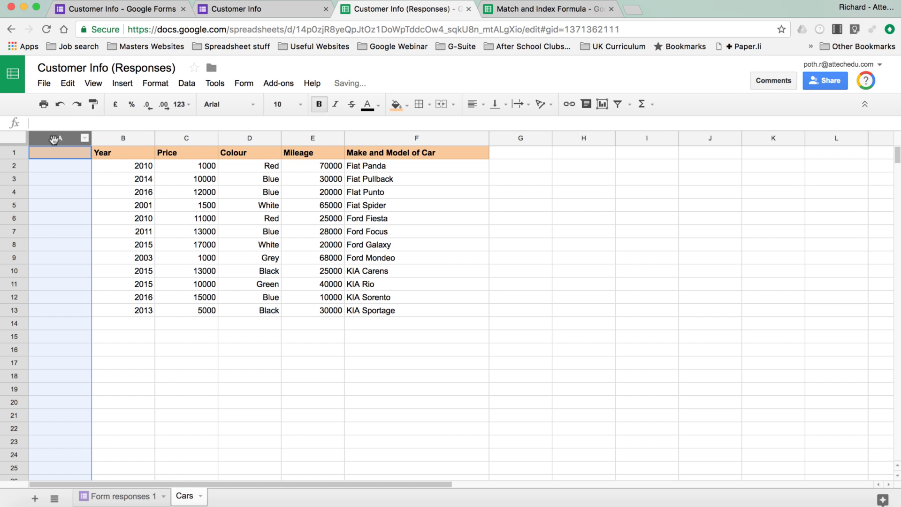
right_click(54, 138)
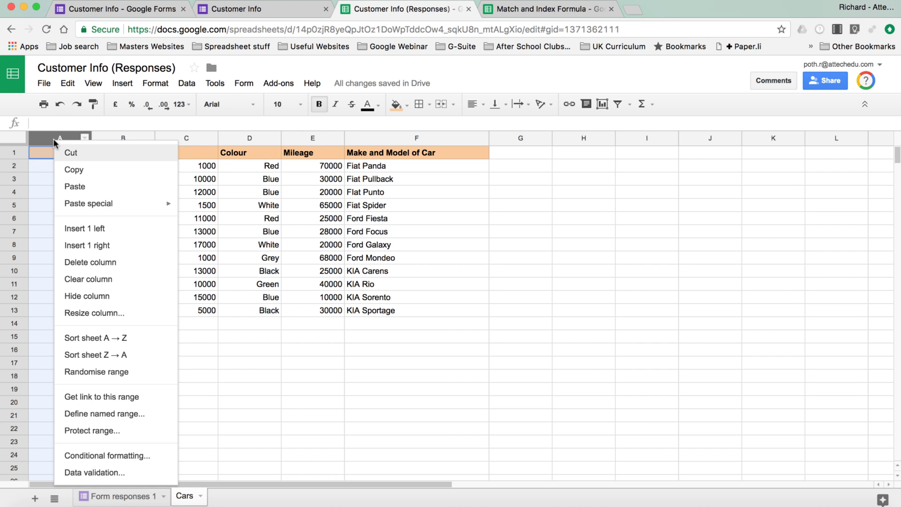
click(102, 187)
click(67, 166)
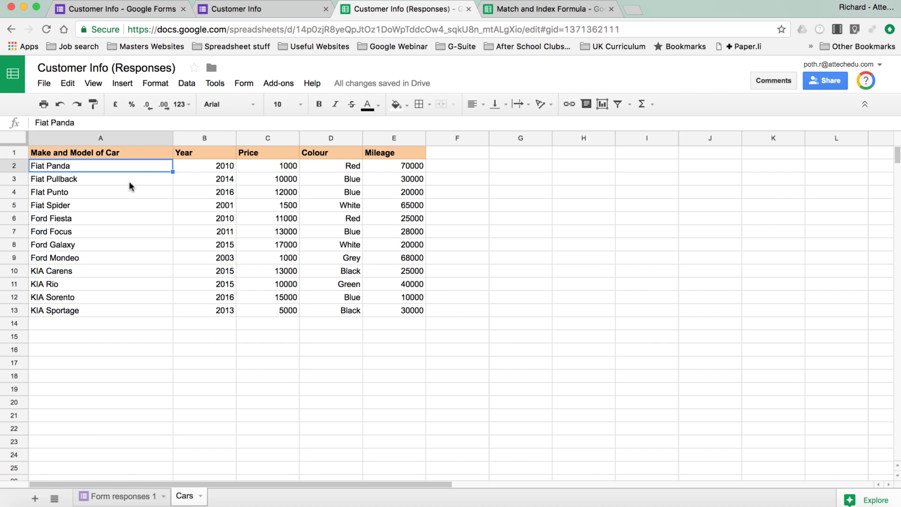
click(94, 137)
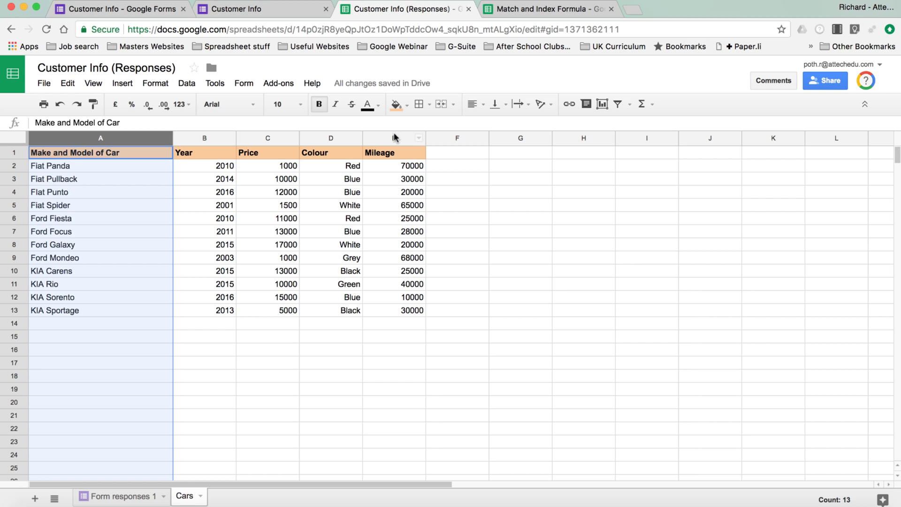
Step: Correct E2's lookup range from Cars!B:E to Cars!A:E
click(127, 495)
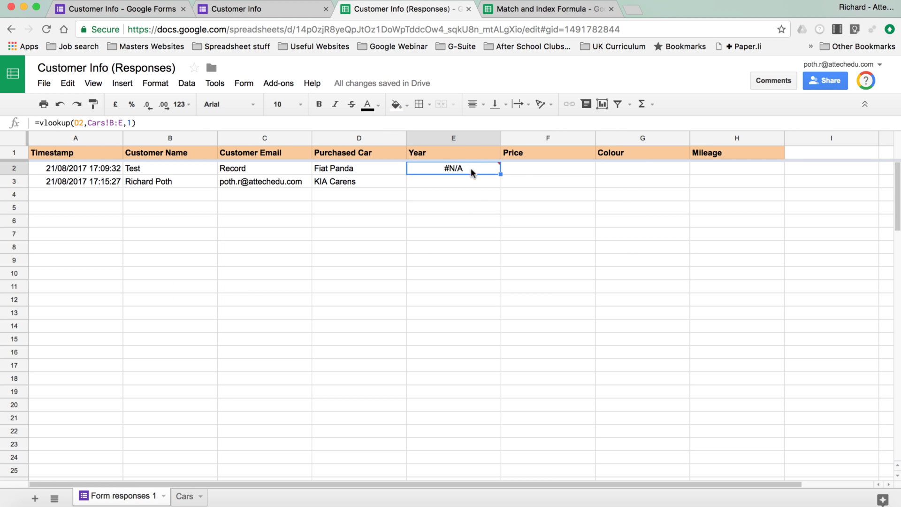
mouse_move(468, 170)
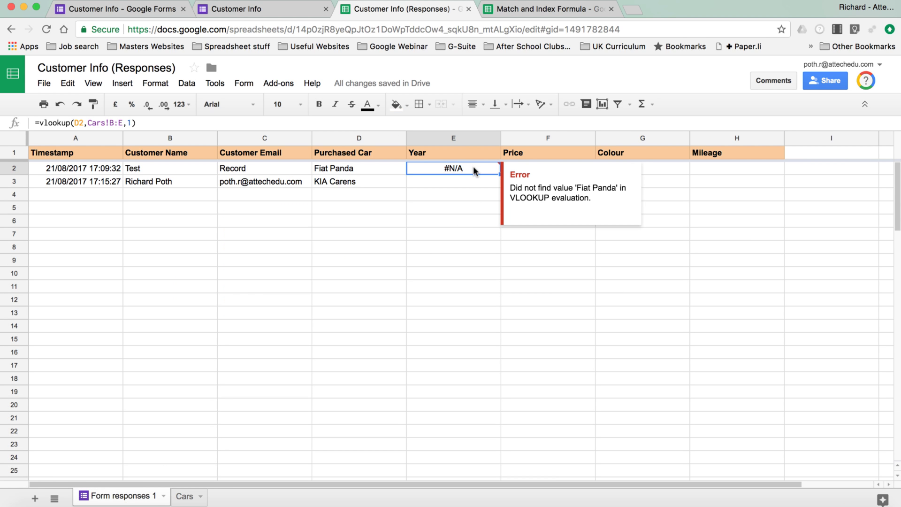
double_click(474, 167)
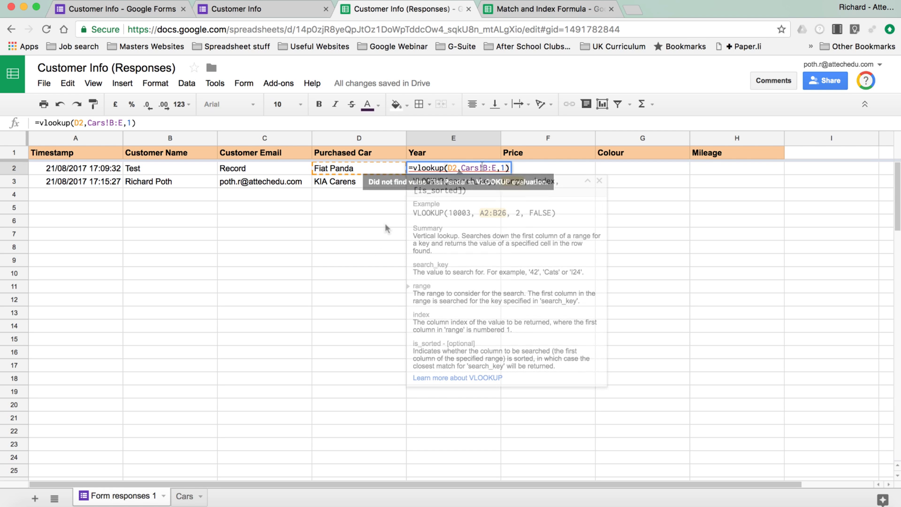
click(476, 167)
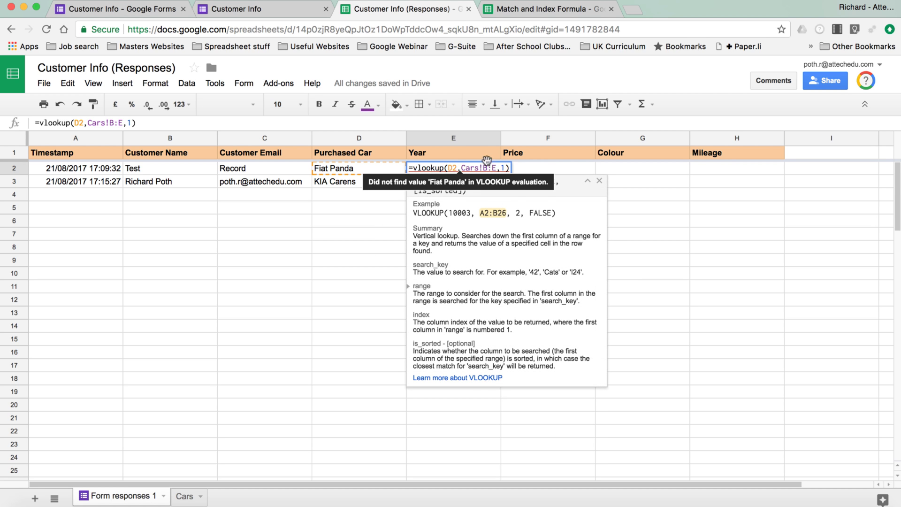
click(488, 168)
key(BackSpace)
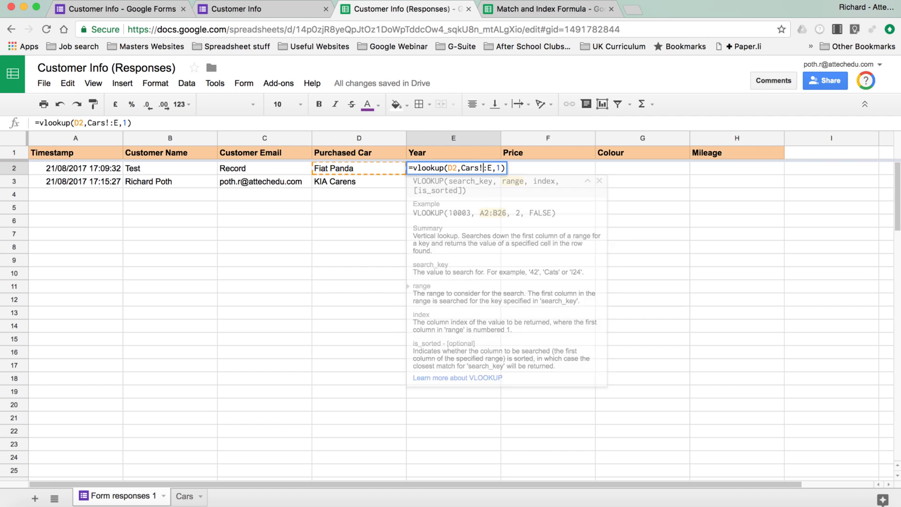
text(A)
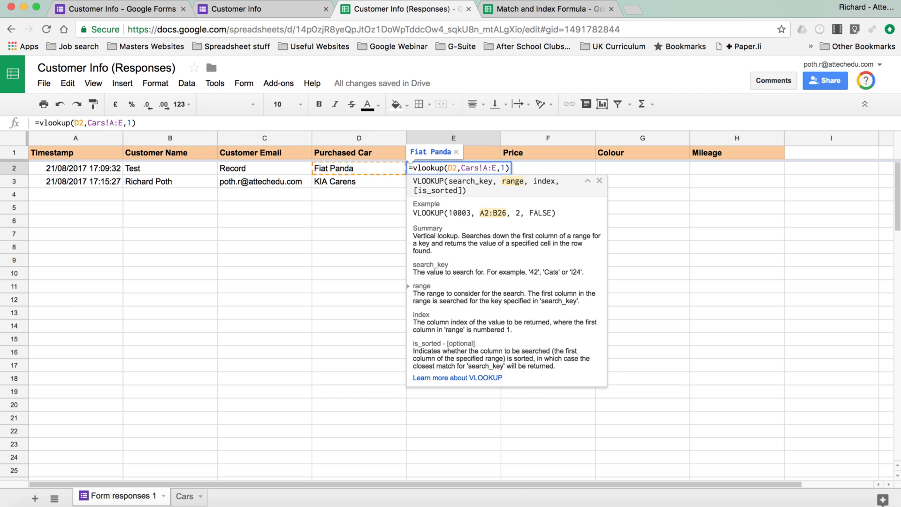
key(Return)
click(455, 166)
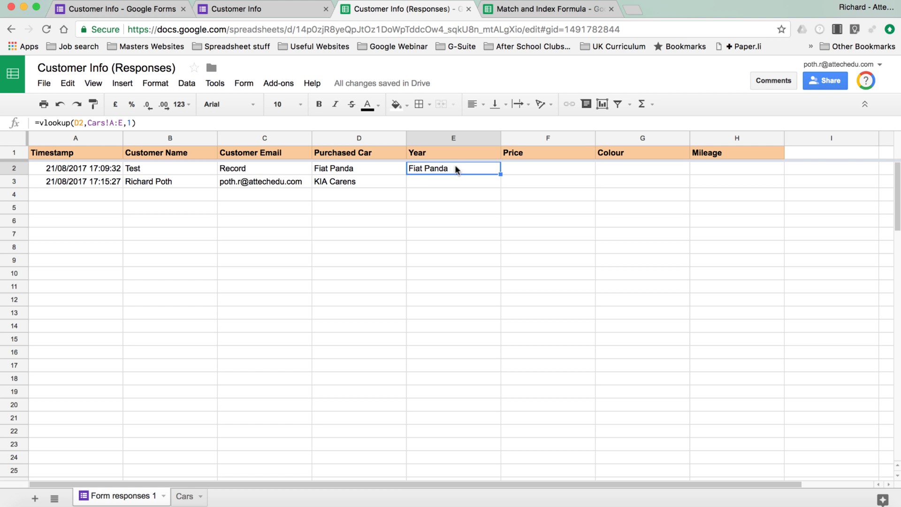
Step: Change the VLOOKUP column index from 1 to 2 so E2 returns 2010
click(185, 496)
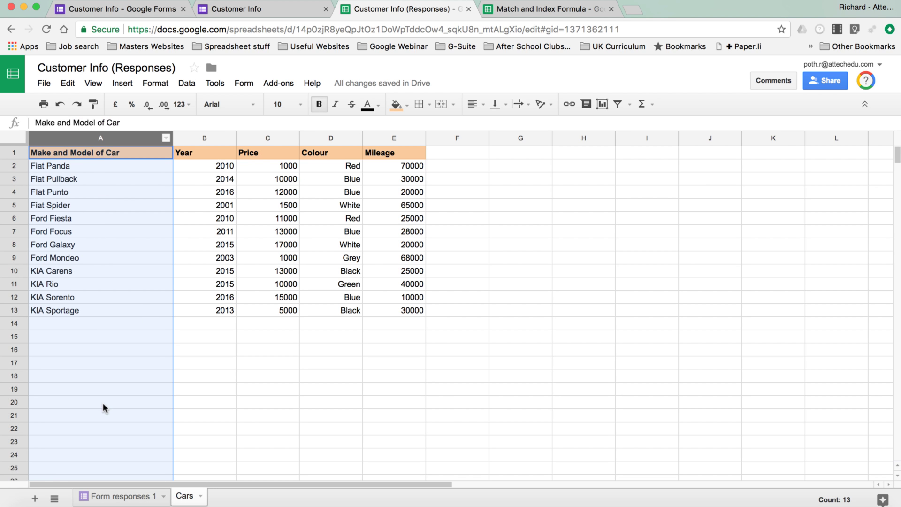
click(128, 497)
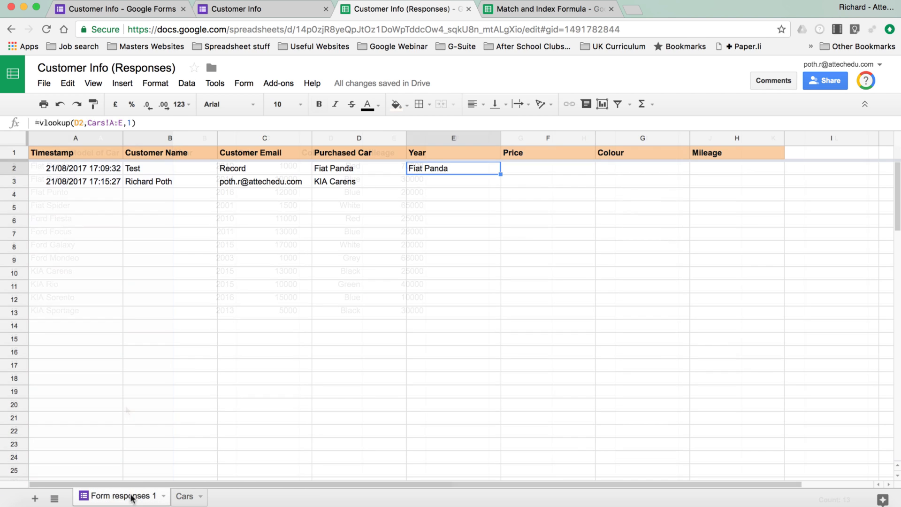
double_click(463, 167)
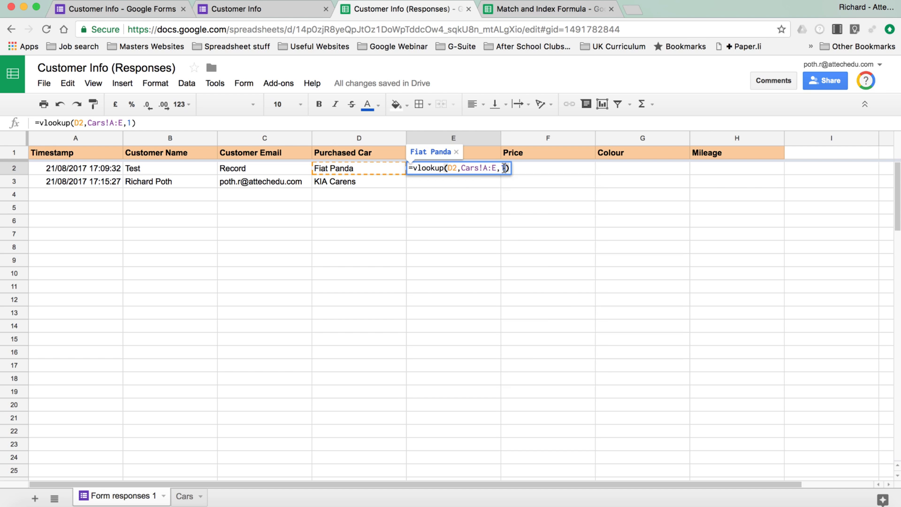
click(504, 168)
key(BackSpace)
text(2)
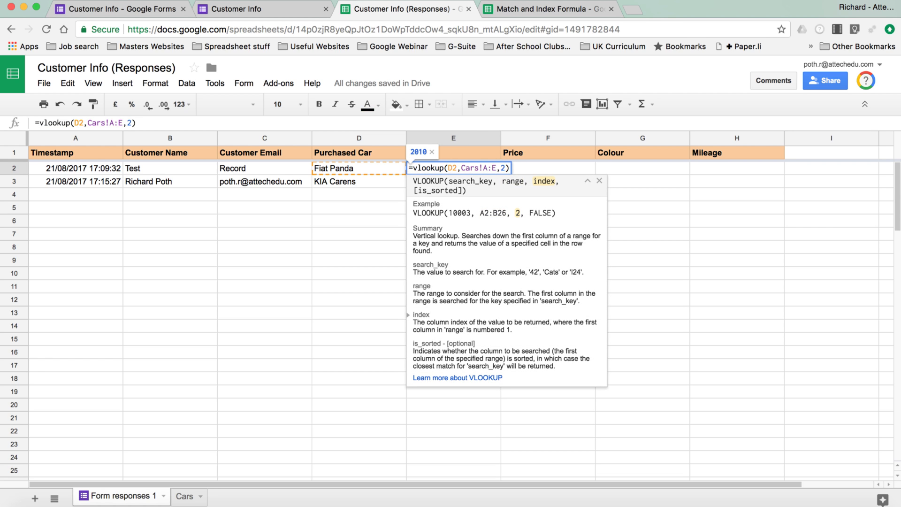
key(Return)
click(453, 165)
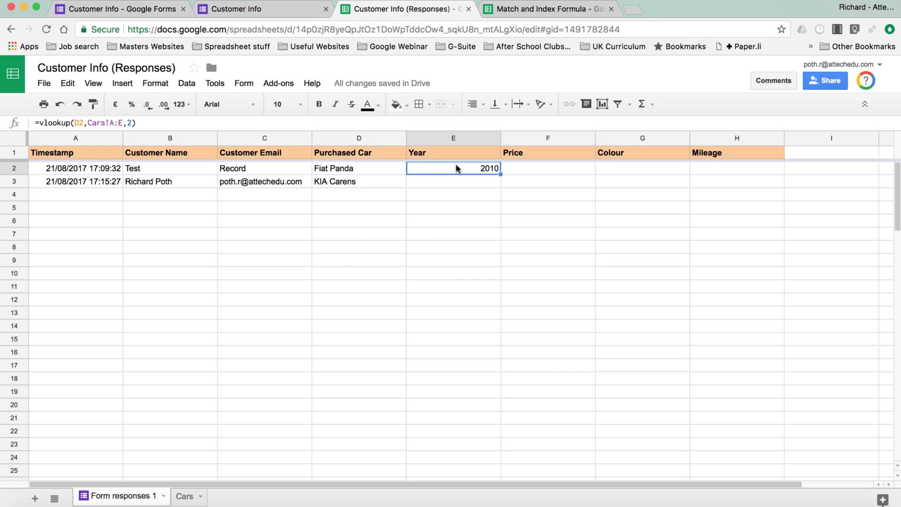
click(185, 497)
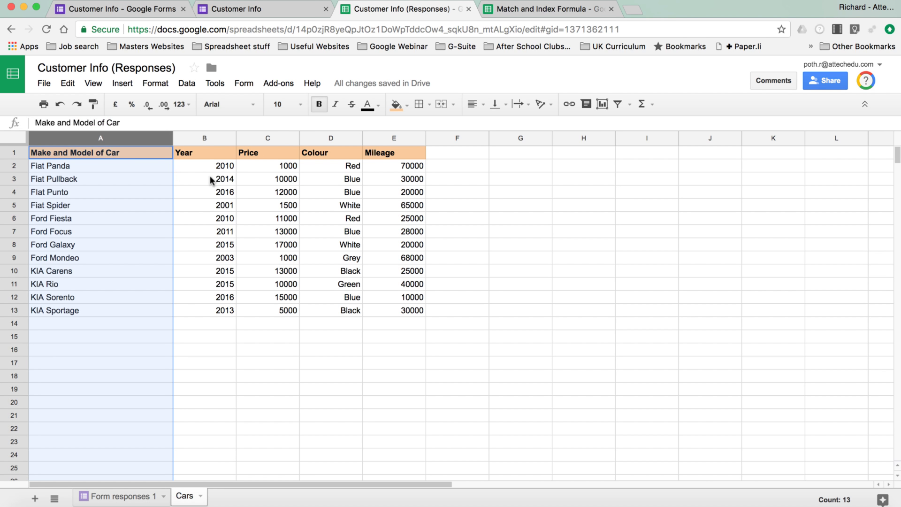
right_click(109, 139)
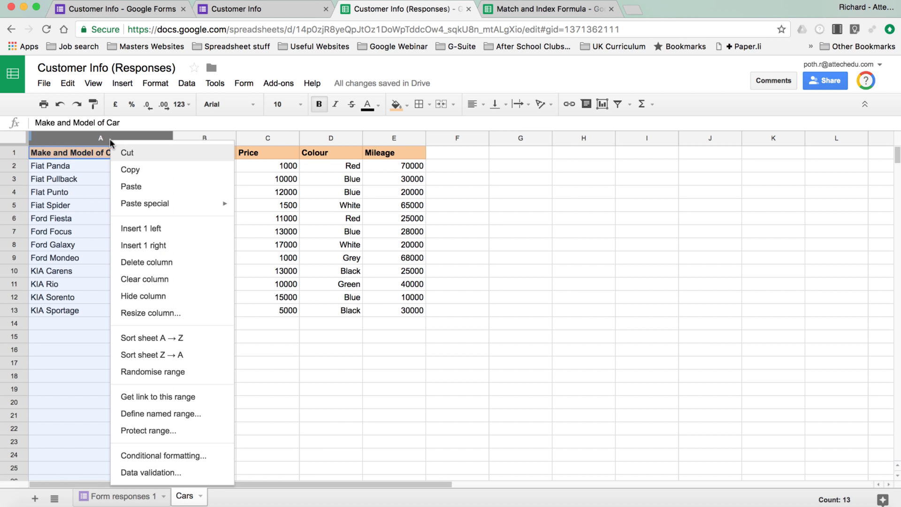
click(177, 229)
right_click(134, 138)
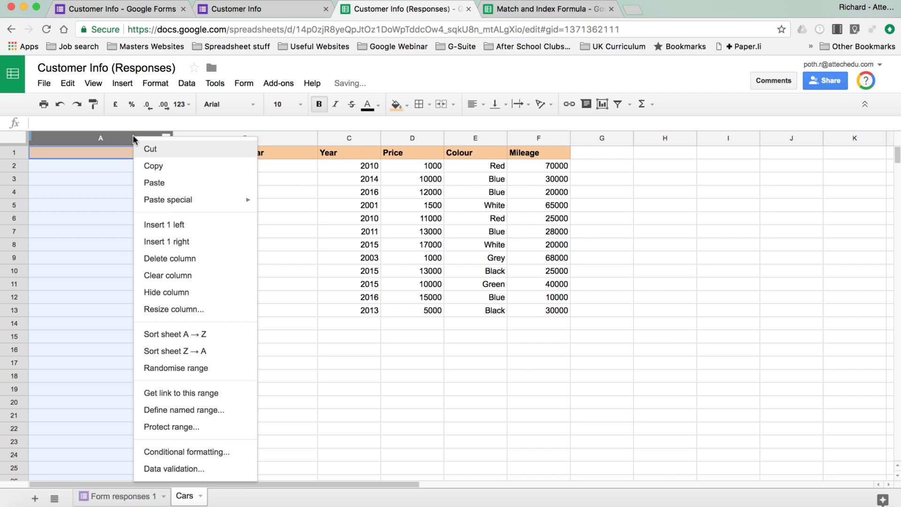
click(209, 229)
click(409, 221)
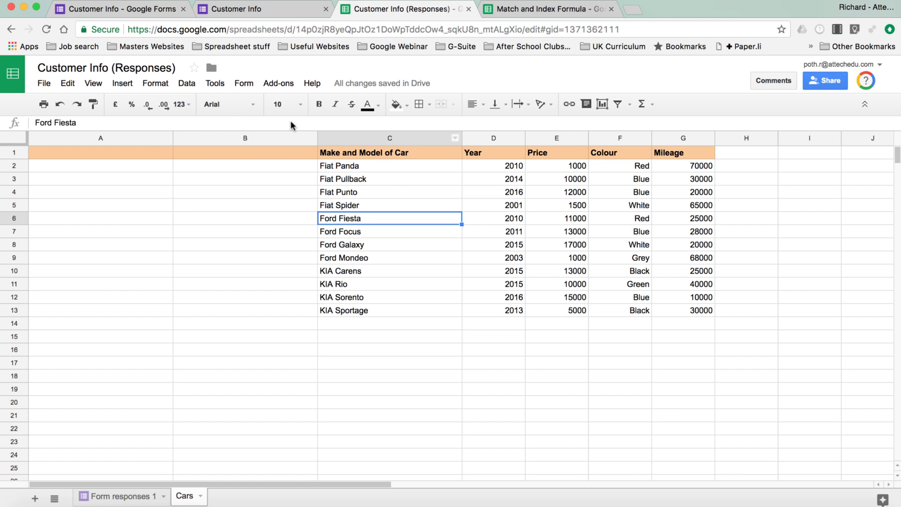
click(129, 498)
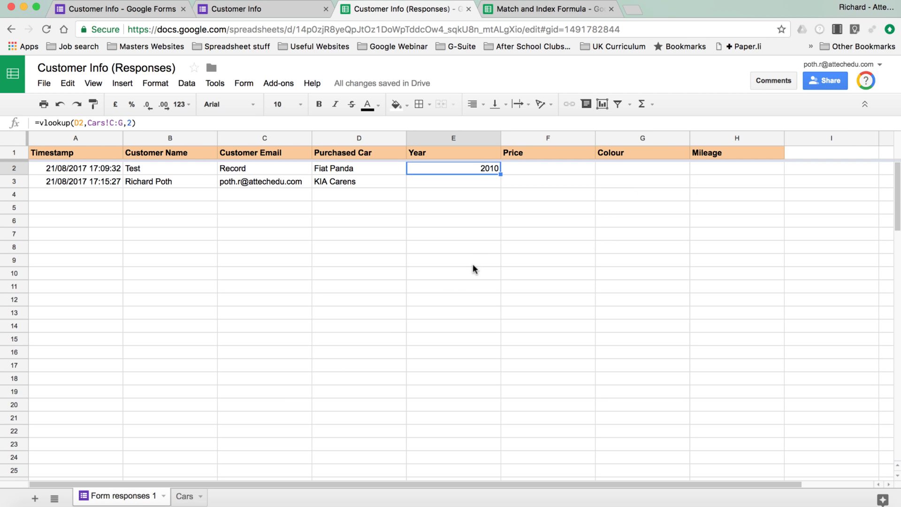
click(112, 123)
key(Escape)
click(184, 496)
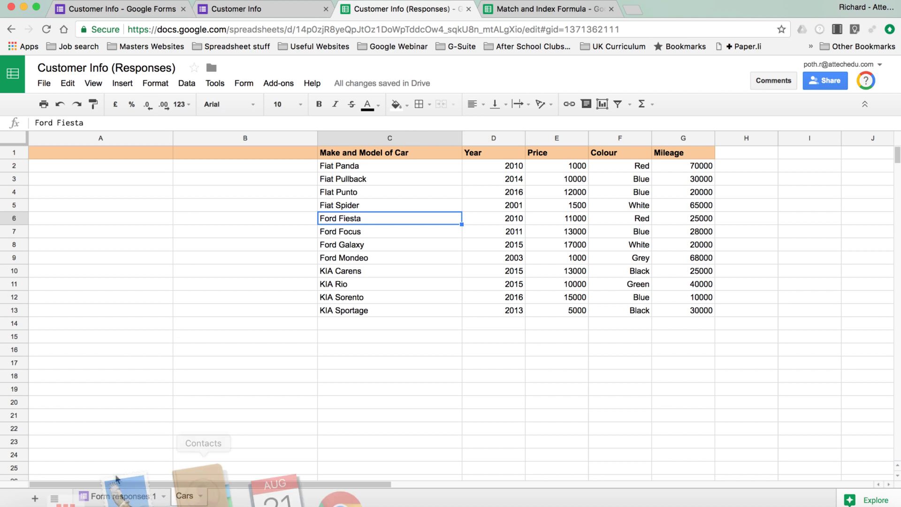
click(124, 497)
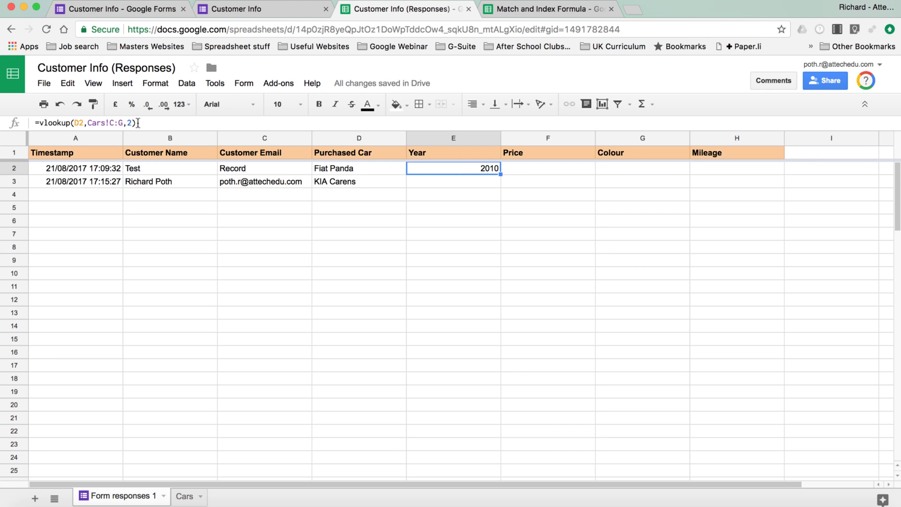
click(185, 496)
click(100, 137)
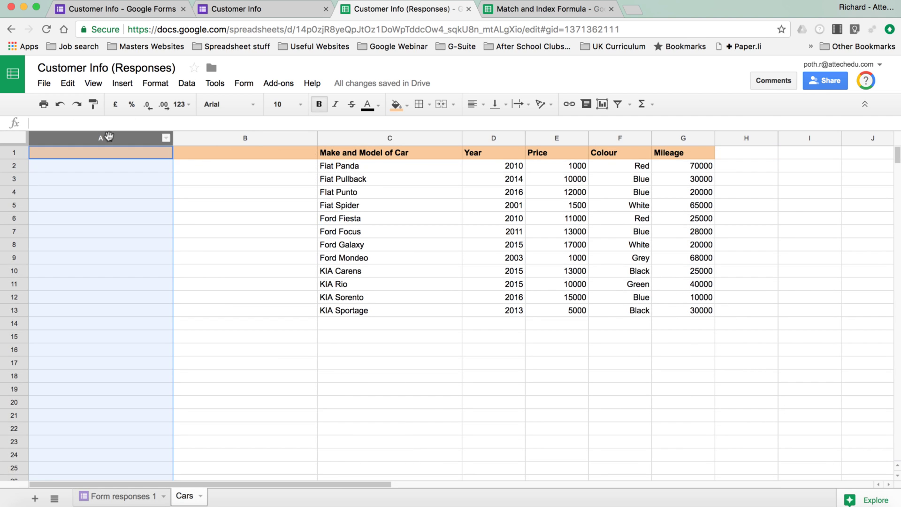
shift+click(249, 138)
right_click(251, 138)
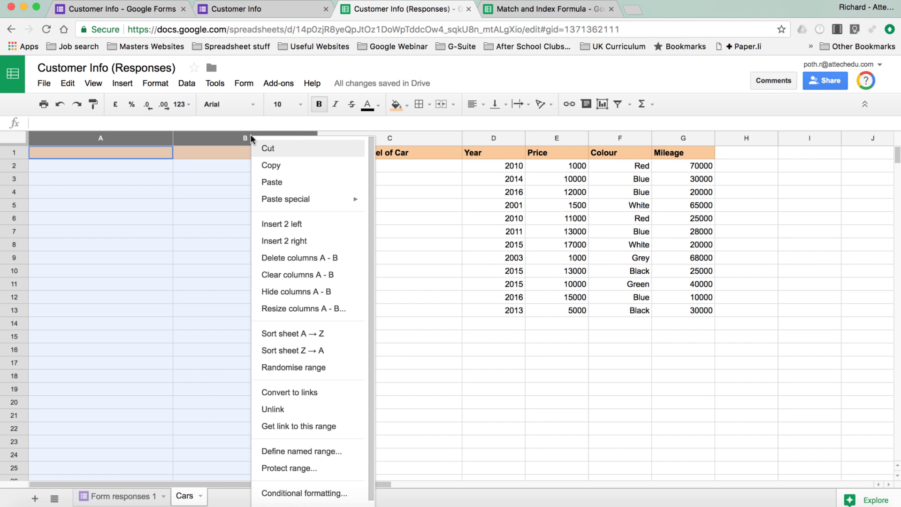
click(302, 258)
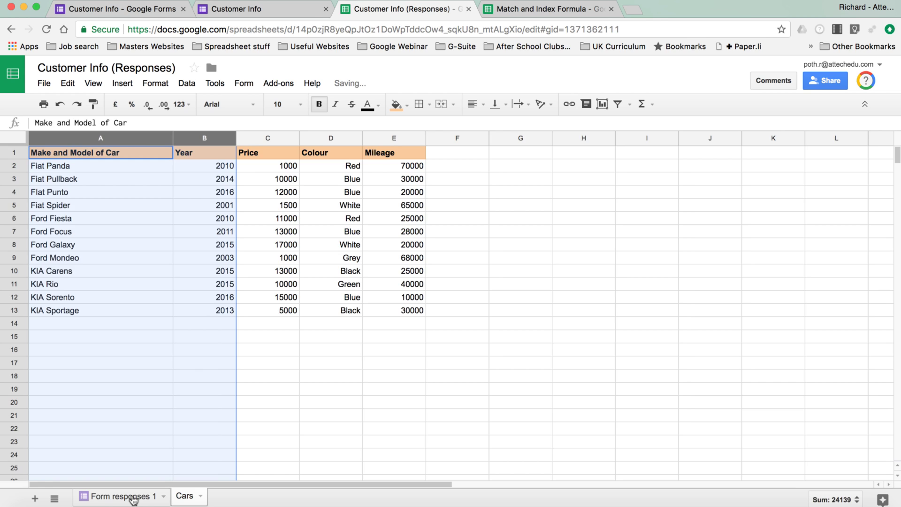
Step: Copy the Year lookup from E2 into Price cell F2 on Form responses 1
click(133, 499)
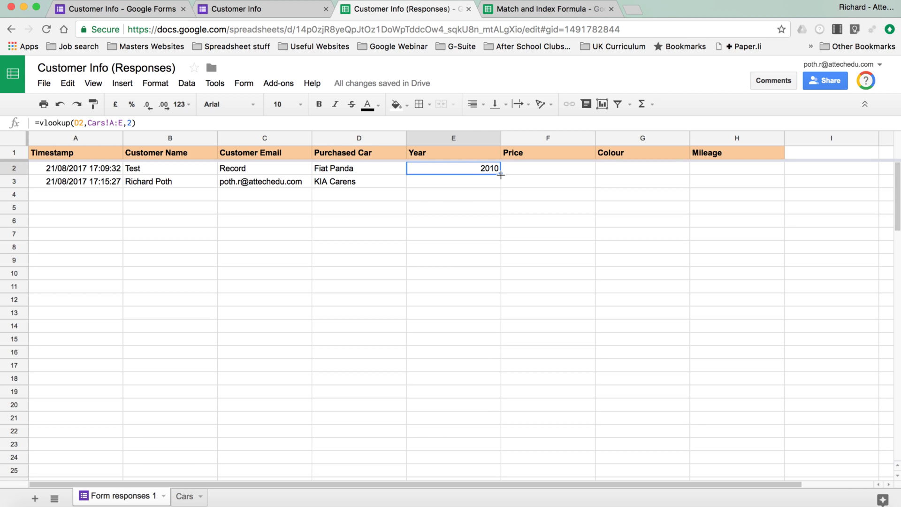
drag(501, 175, 537, 173)
click(552, 168)
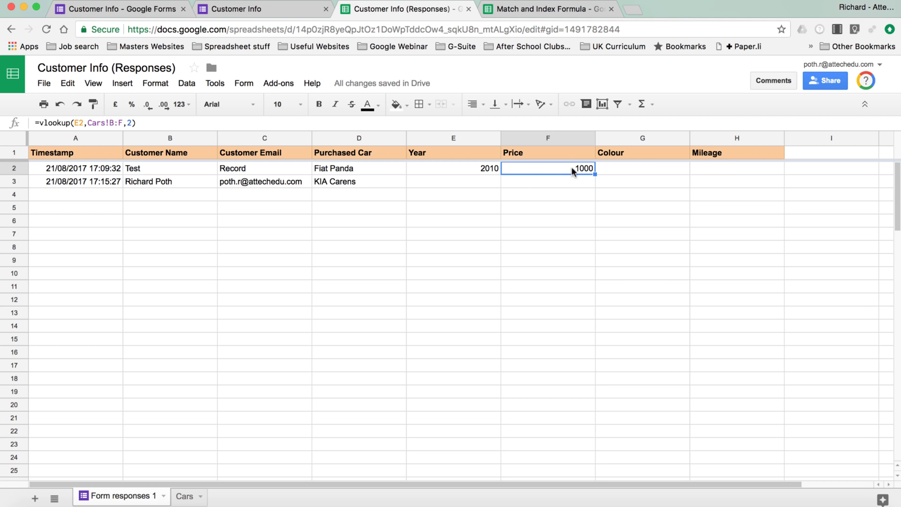
Step: Clear F2 and lock E2's references to =vlookup($D2,Cars!$A:$E,2)
key(BackSpace)
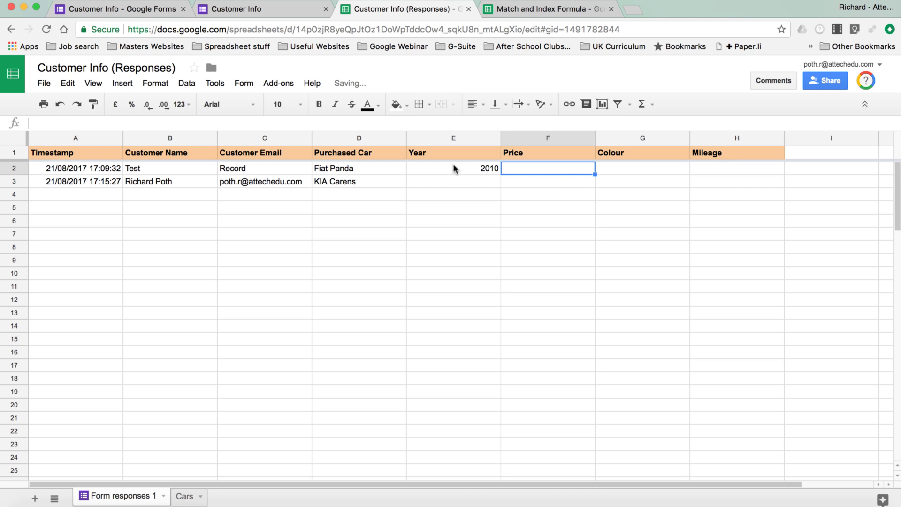
click(454, 168)
click(74, 123)
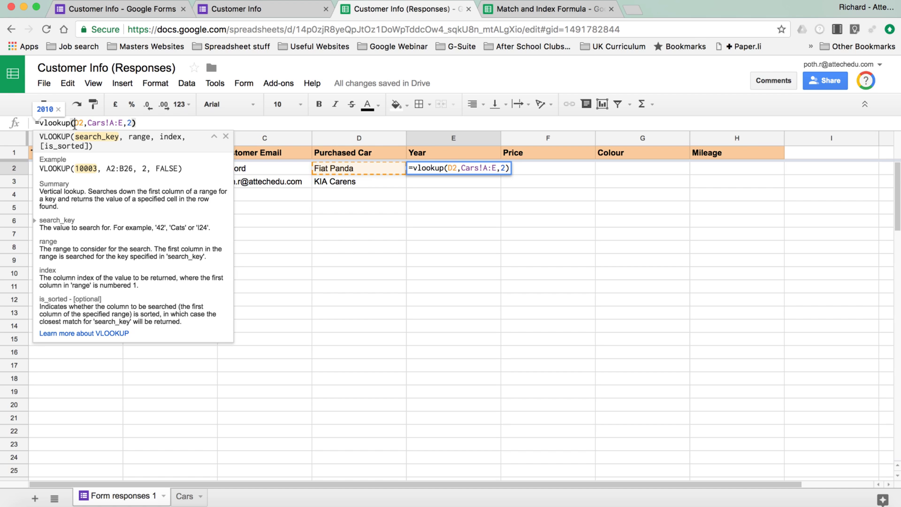
text($)
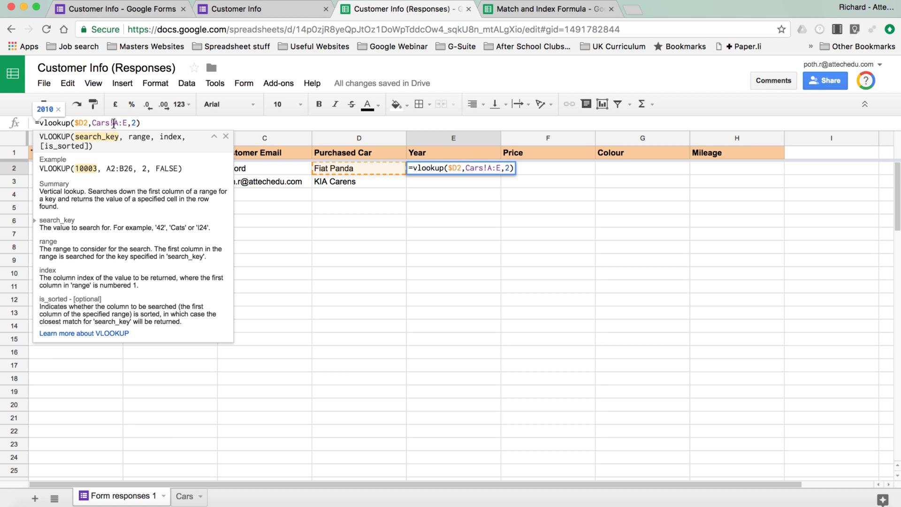
click(114, 123)
text($)
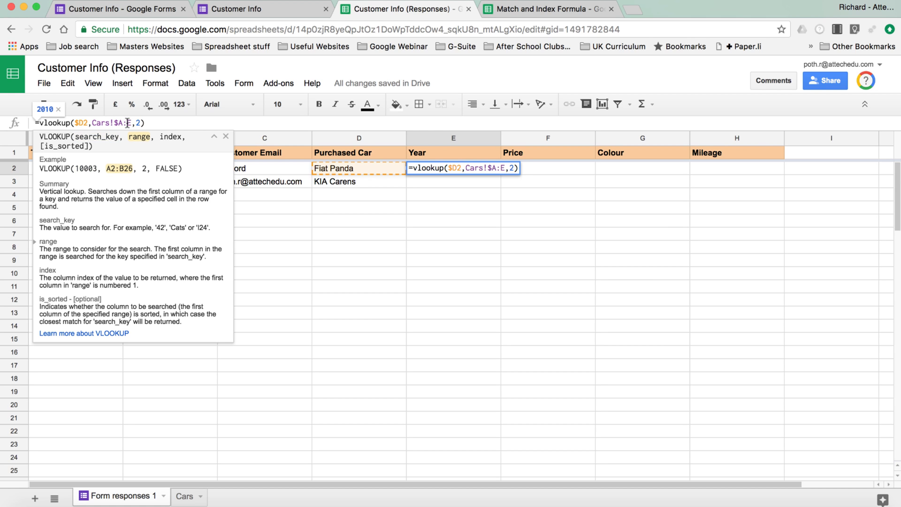
click(128, 123)
text($)
key(Return)
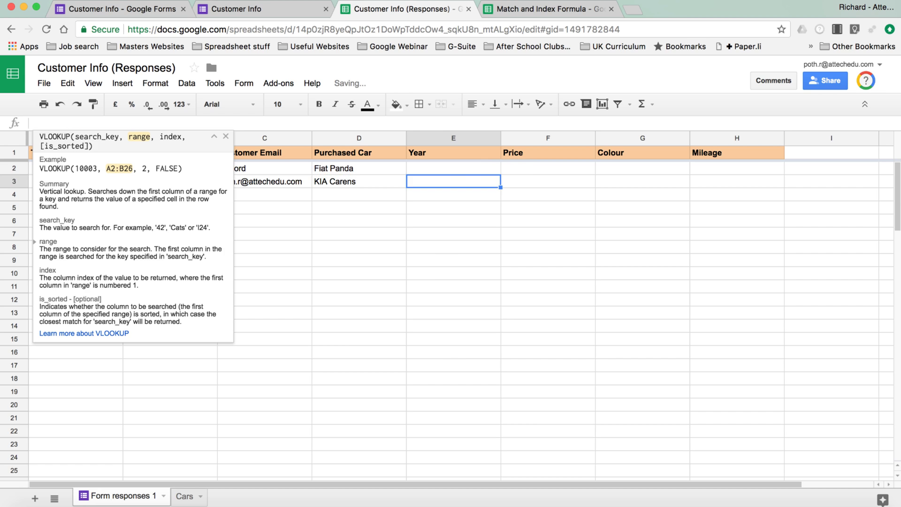
Step: Copy the Year lookup across Price, Colour and Mileage in F2:H2
click(443, 170)
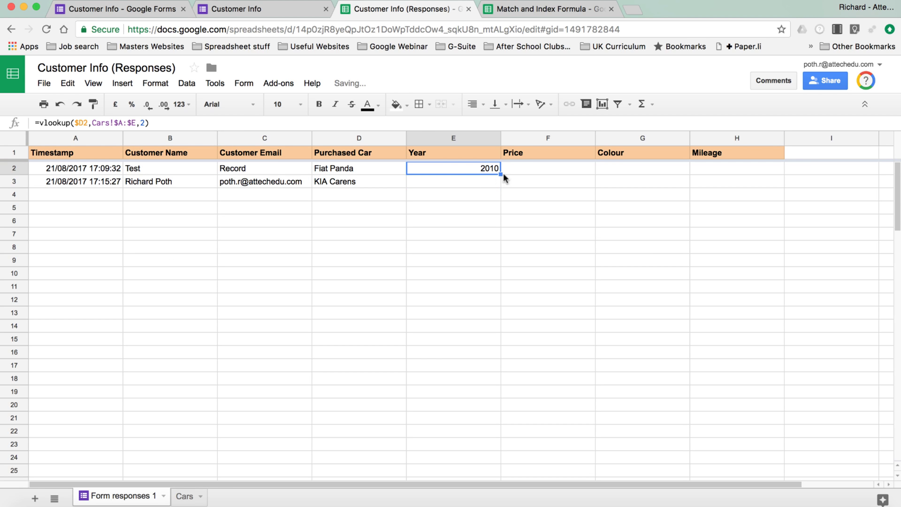
drag(501, 174, 704, 171)
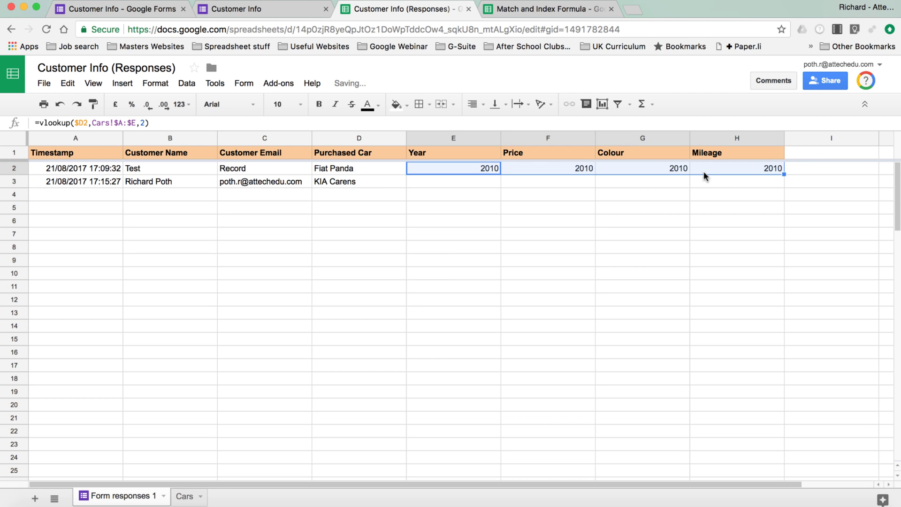
click(554, 168)
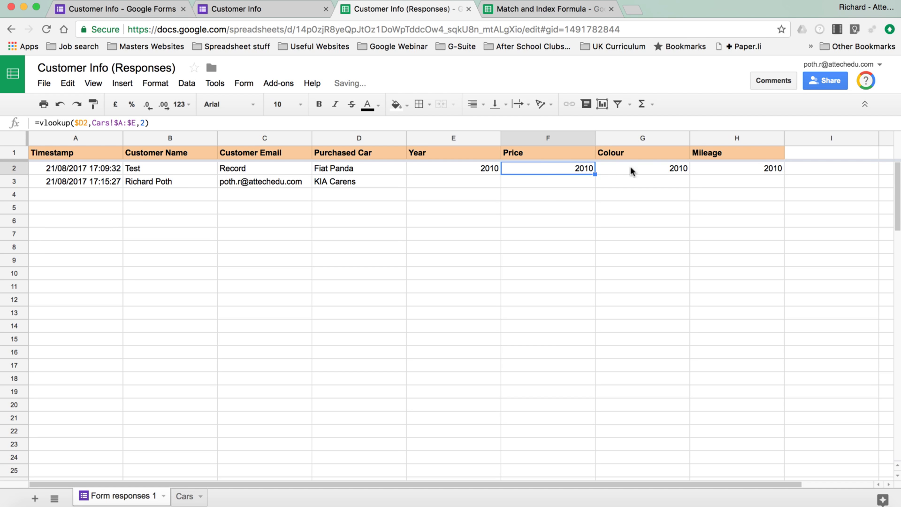
click(643, 167)
click(736, 167)
Step: Set column indexes 3, 4 and 5 for Price, Colour and Mileage, giving 1000, Red, 70000
click(547, 166)
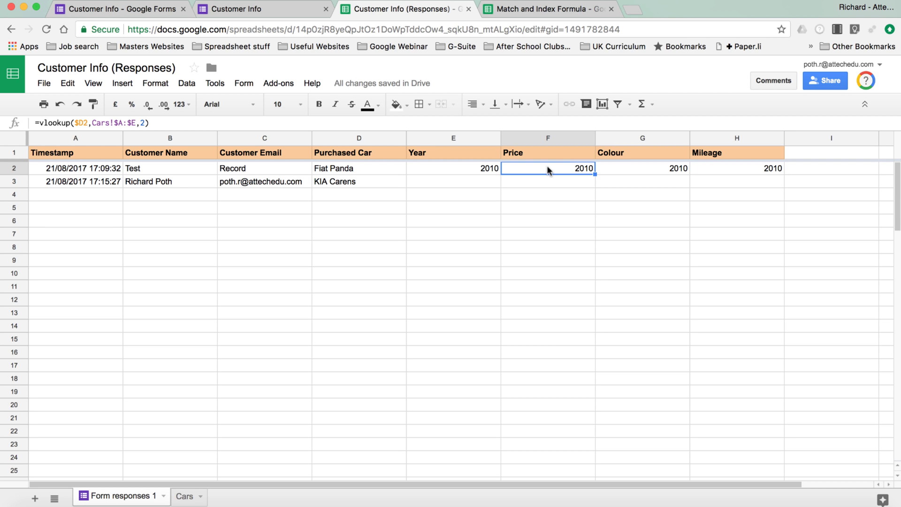
click(144, 123)
key(BackSpace)
text(3)
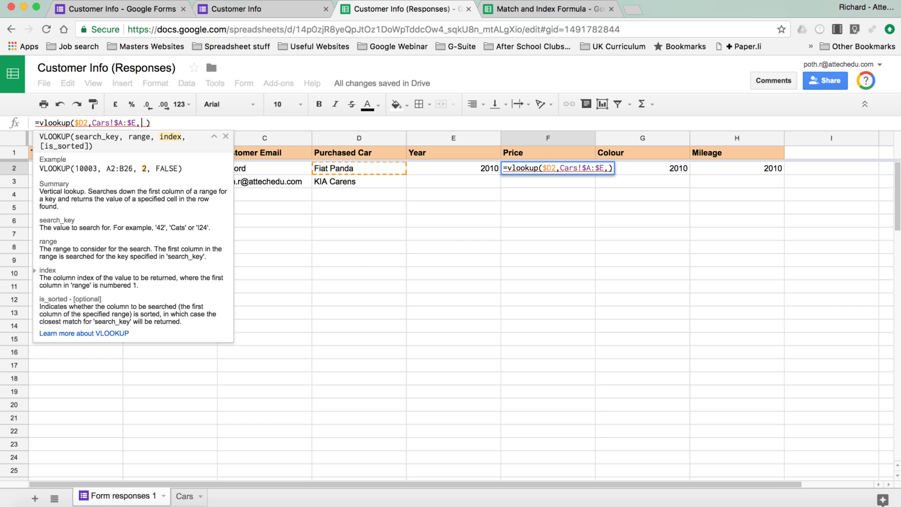
key(Return)
click(641, 168)
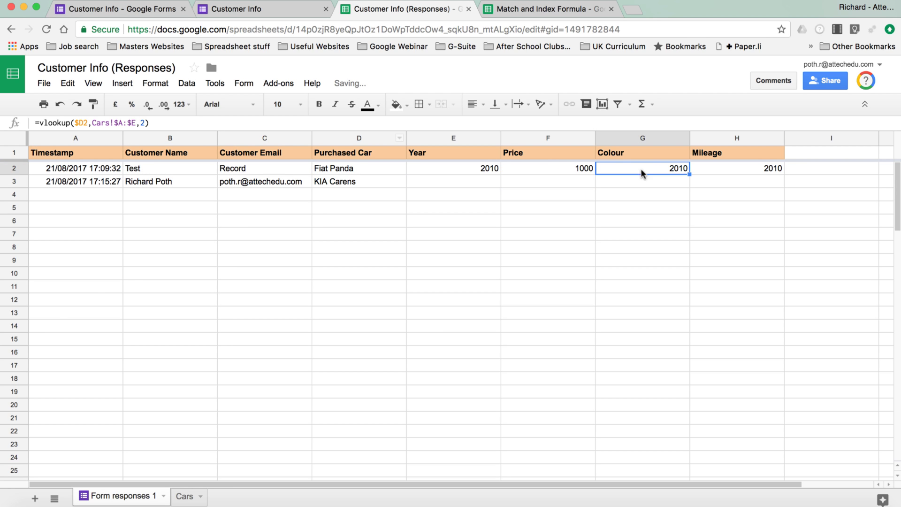
click(147, 123)
key(BackSpace)
text(4)
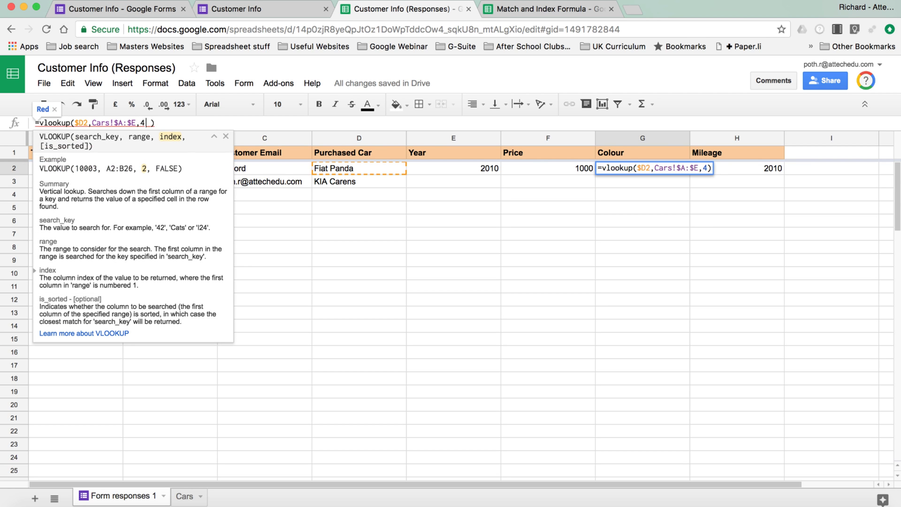
key(Return)
click(710, 168)
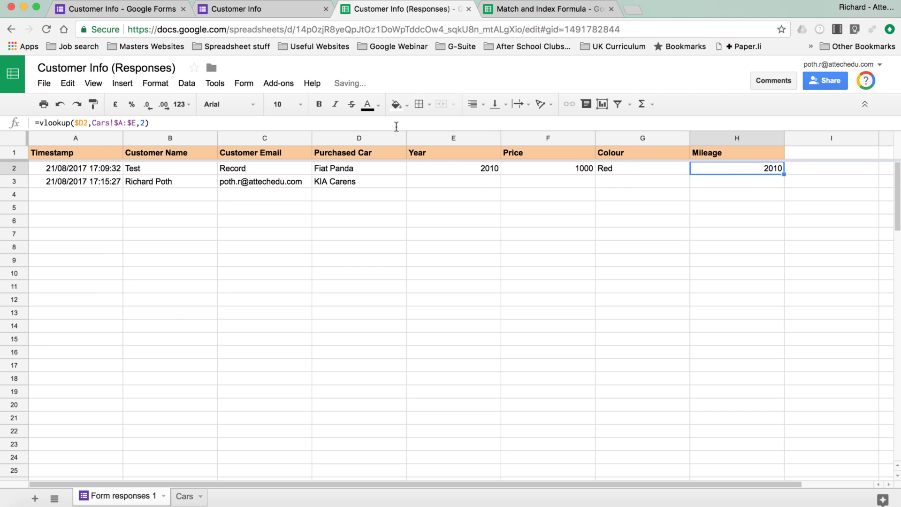
click(143, 123)
key(BackSpace)
text(5)
key(Return)
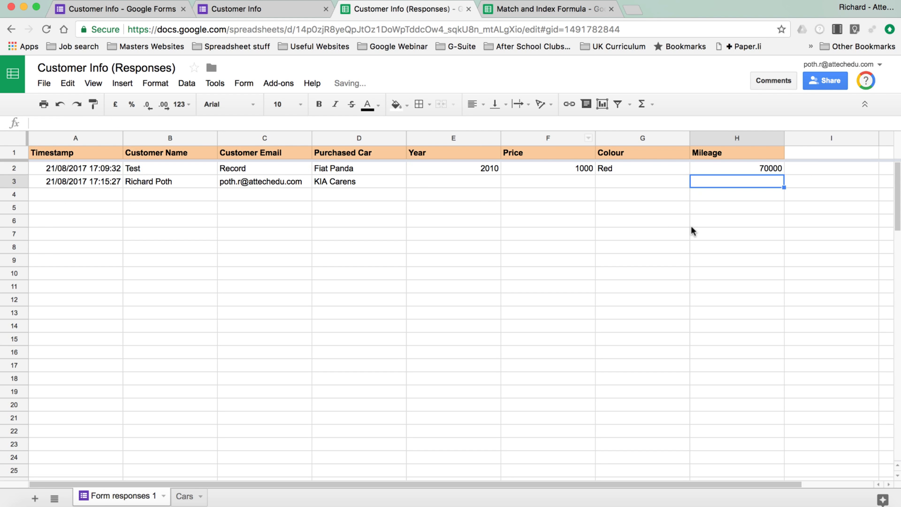
Step: Start another Customer Info response and enter the customer's name and e-mail
click(455, 170)
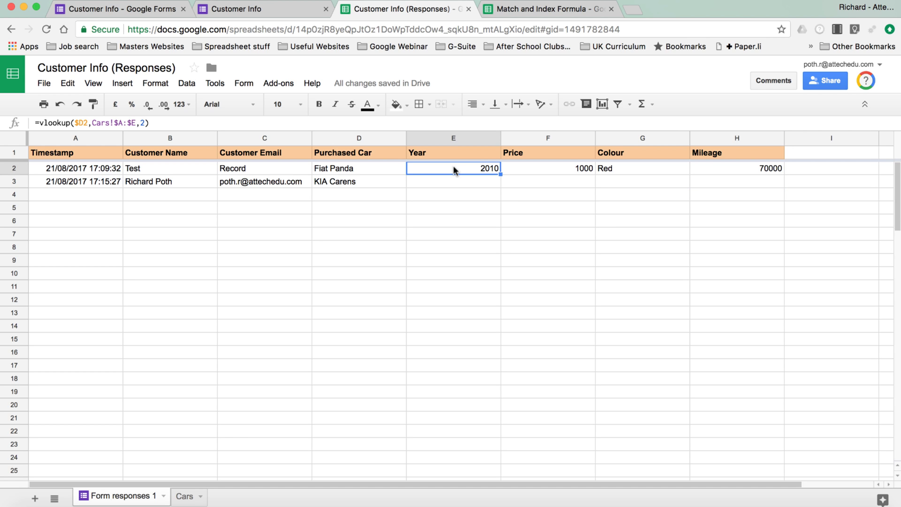
click(263, 8)
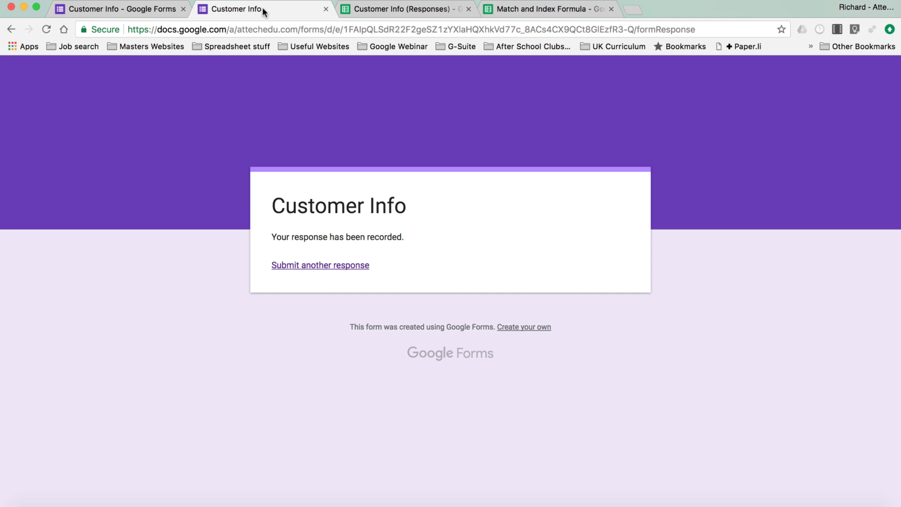
click(328, 265)
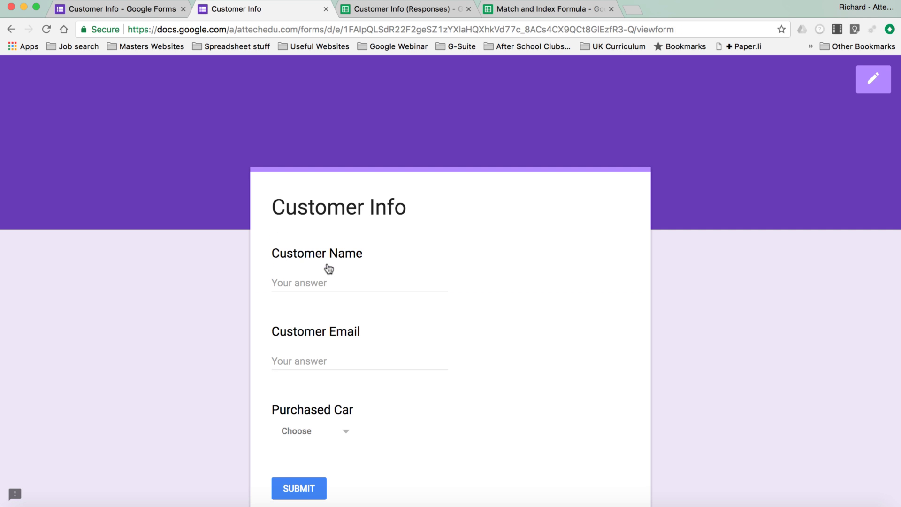
click(326, 285)
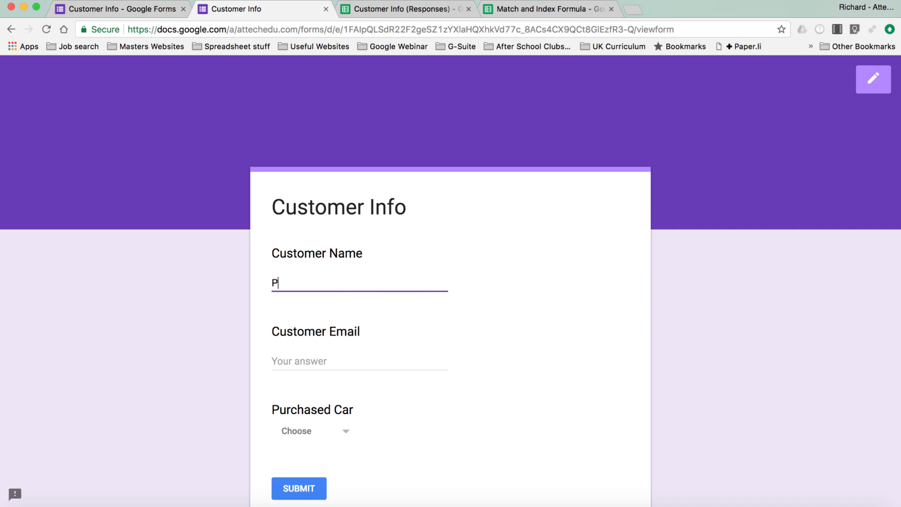
key(Tab)
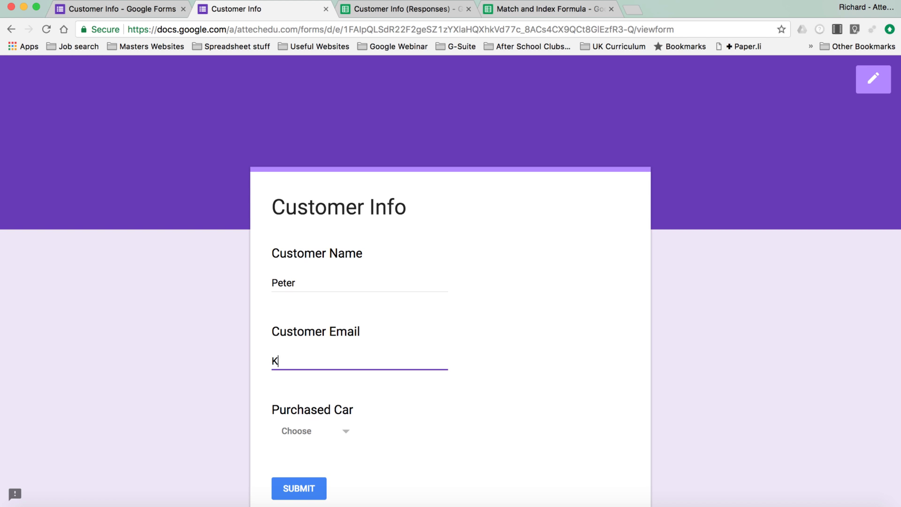
Step: Choose KIA Sorento as the purchased car and submit the response
scroll(352, 311, down, 3)
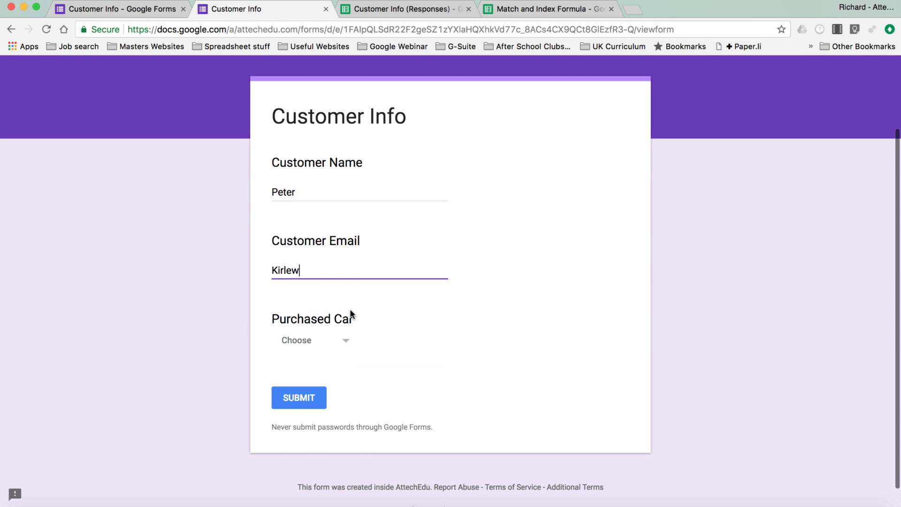
click(347, 339)
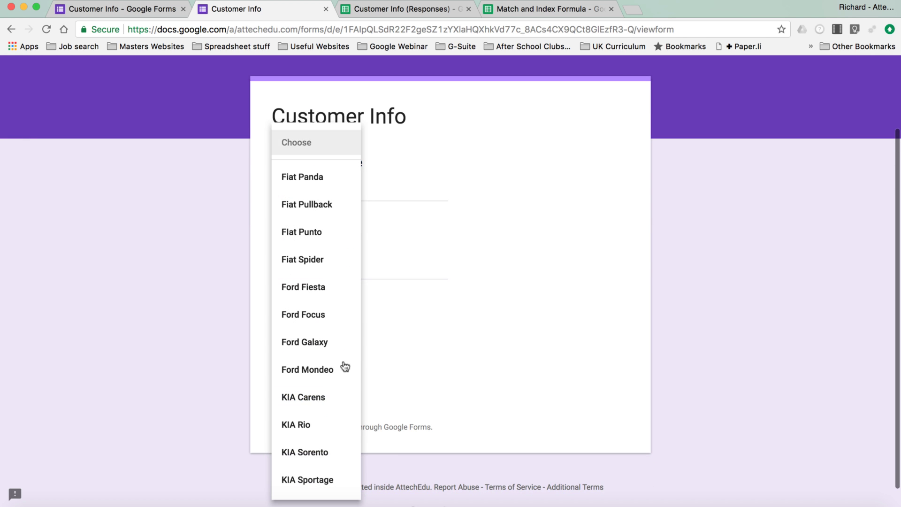
click(324, 452)
click(297, 399)
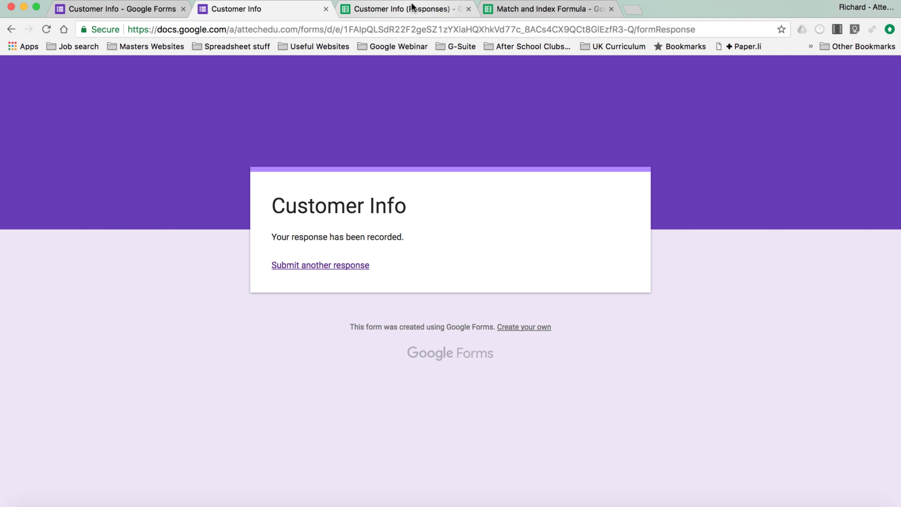
Step: Check the KIA Sorento response in row 4 and browse the Add-ons menu
click(410, 6)
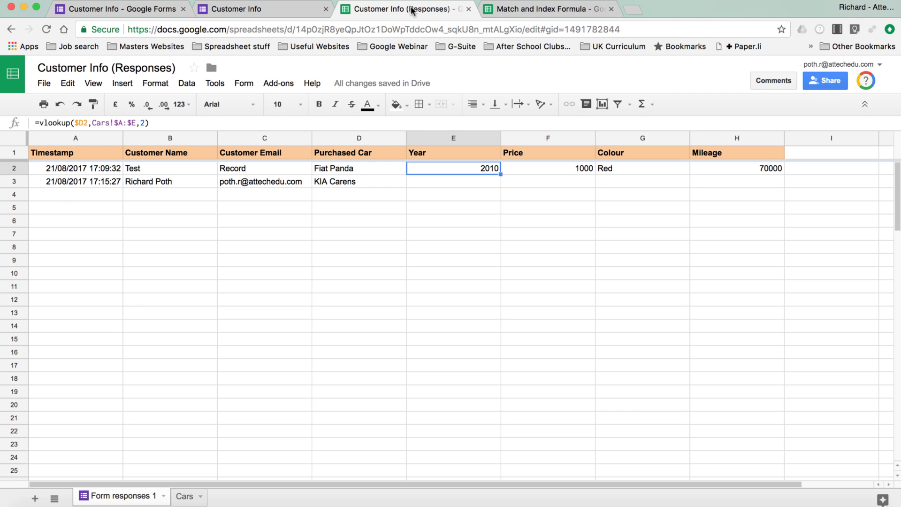
click(18, 191)
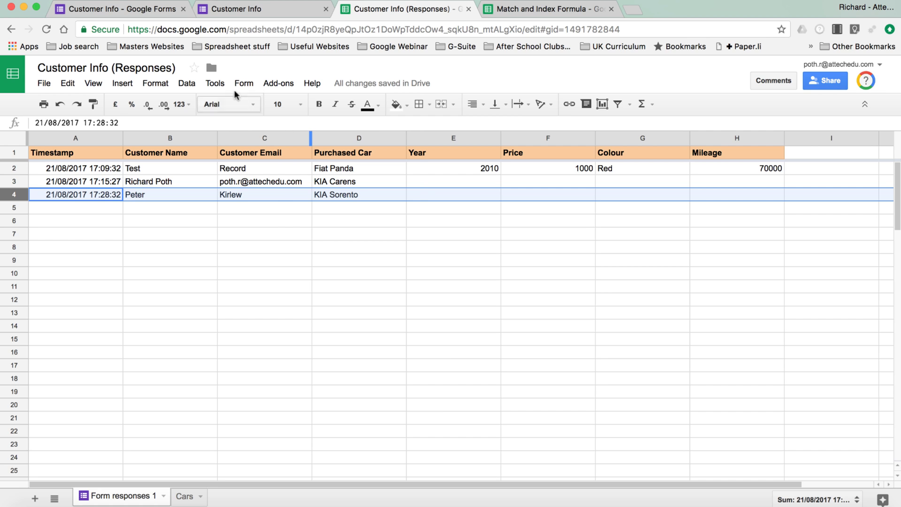
click(280, 82)
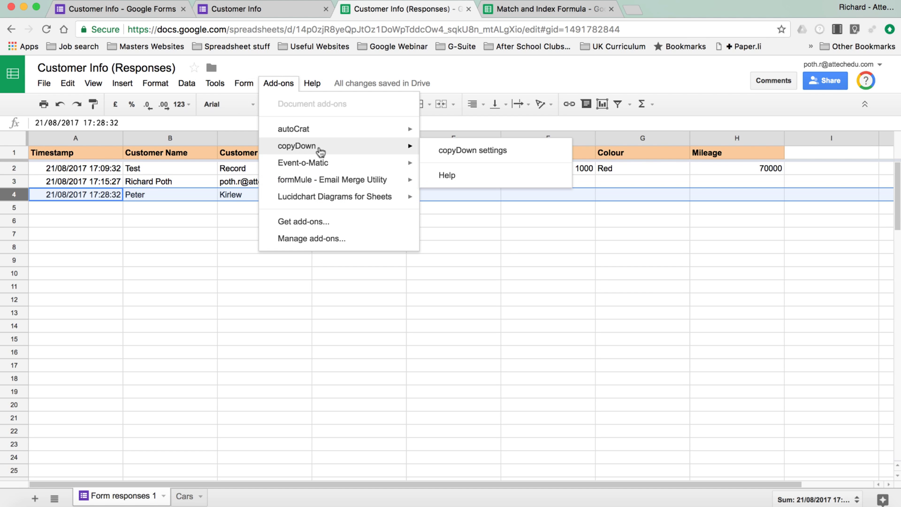
click(507, 239)
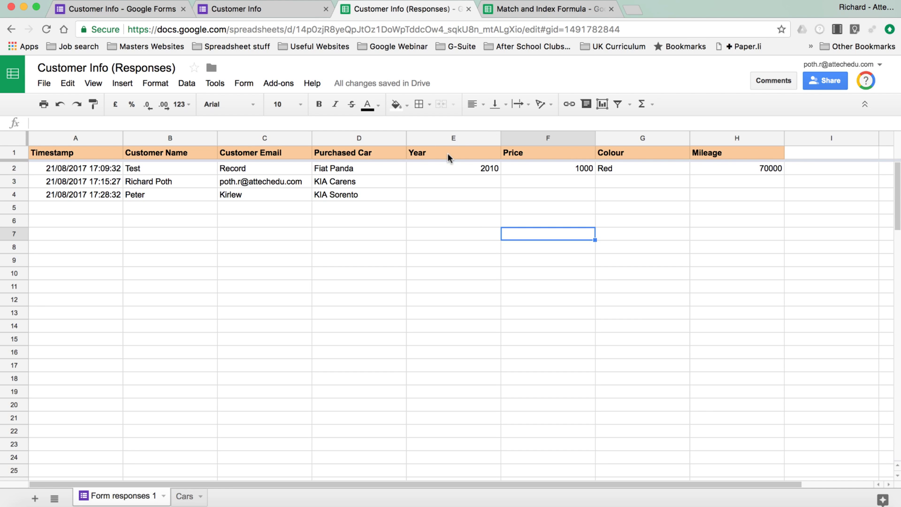
Step: Wrap E2's Year VLOOKUP in ARRAYFORMULA over $D2:D so 2010, 2015 and 2016 fill automatically
click(445, 168)
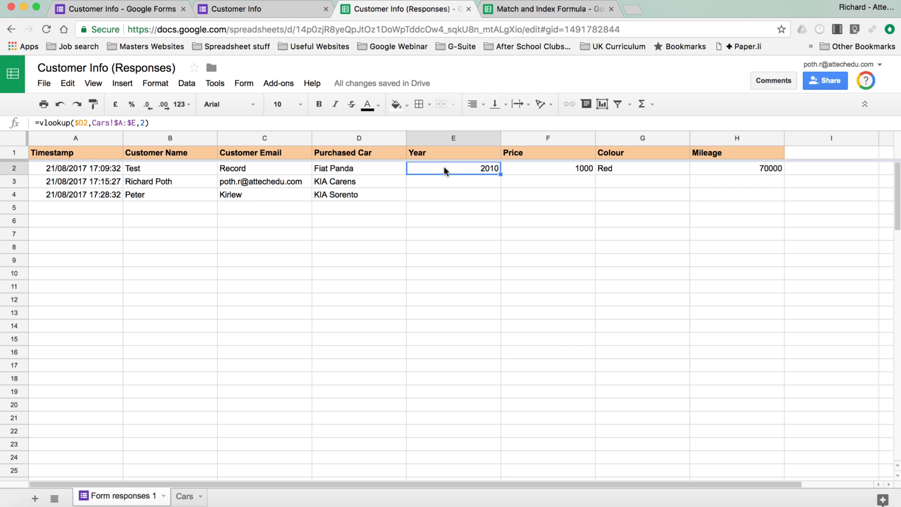
click(40, 122)
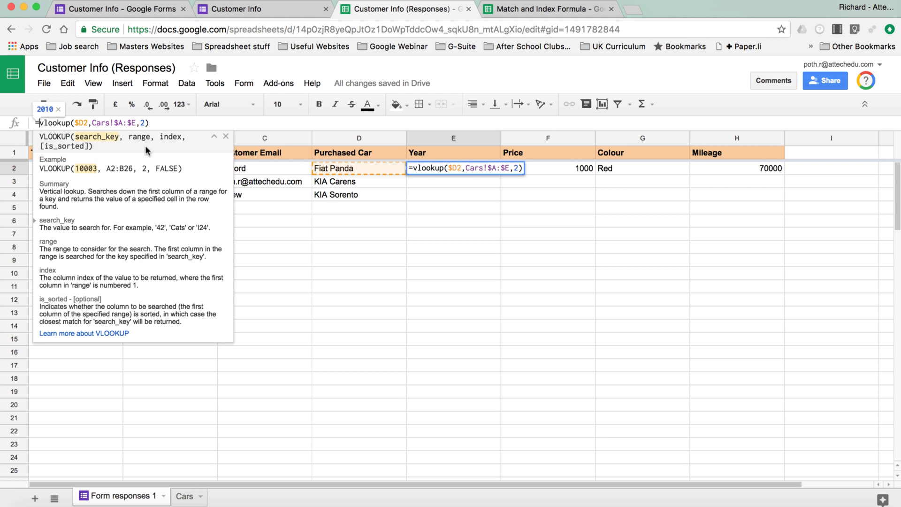
text(array)
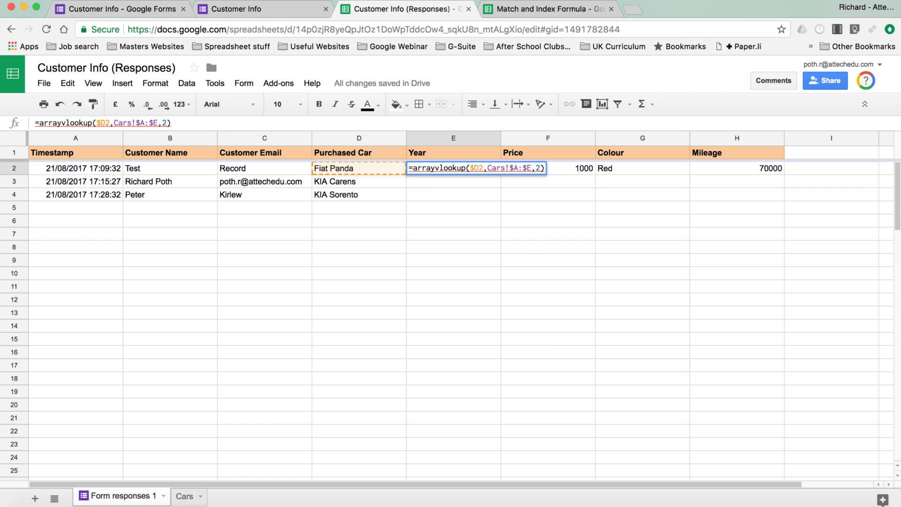
text(formula)
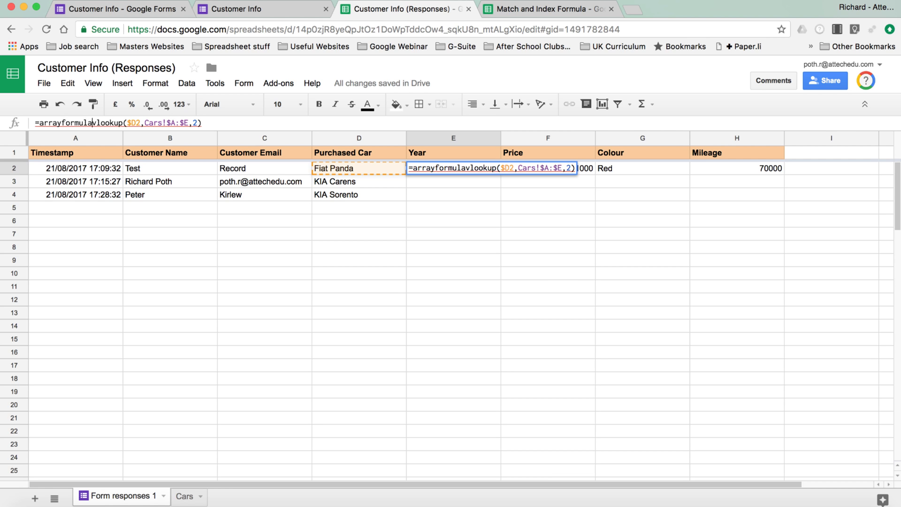
text(()
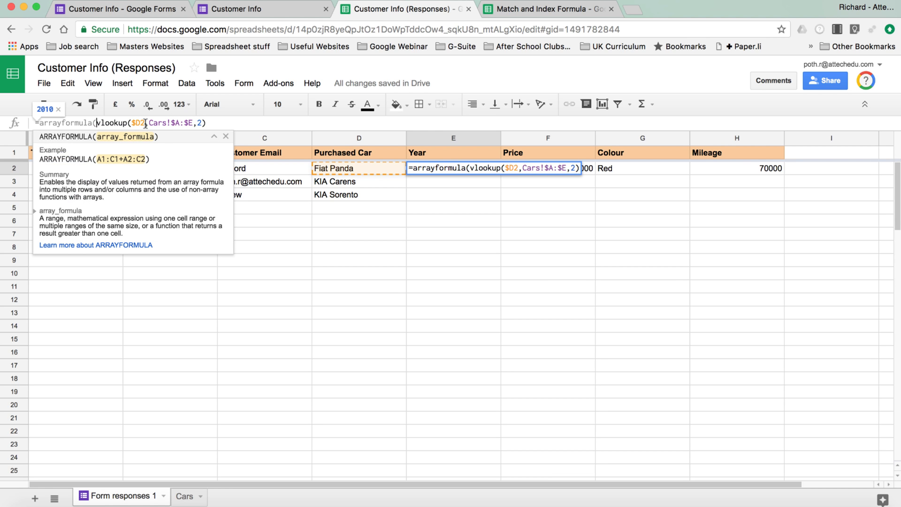
click(144, 123)
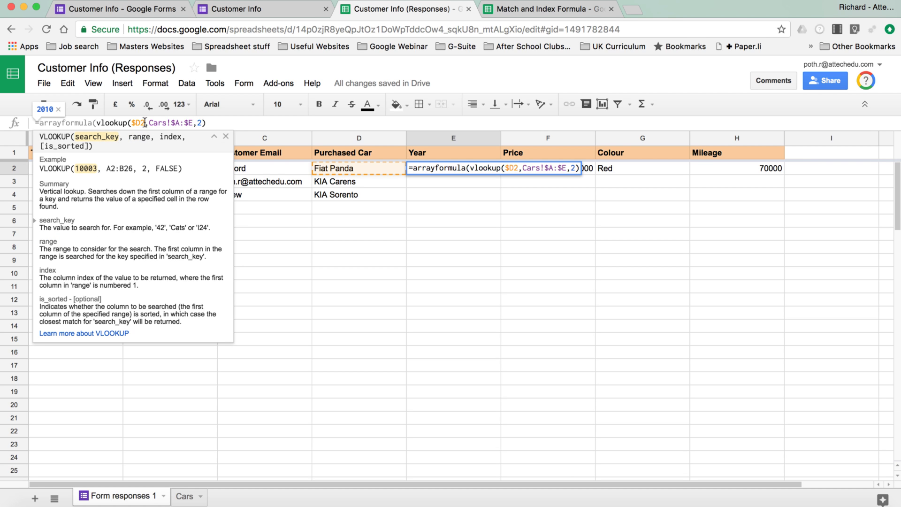
text(:D)
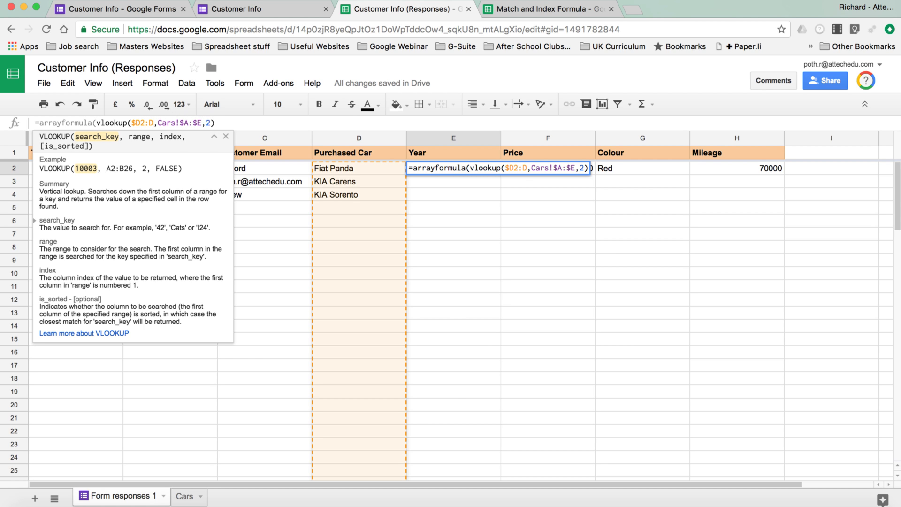
key(Return)
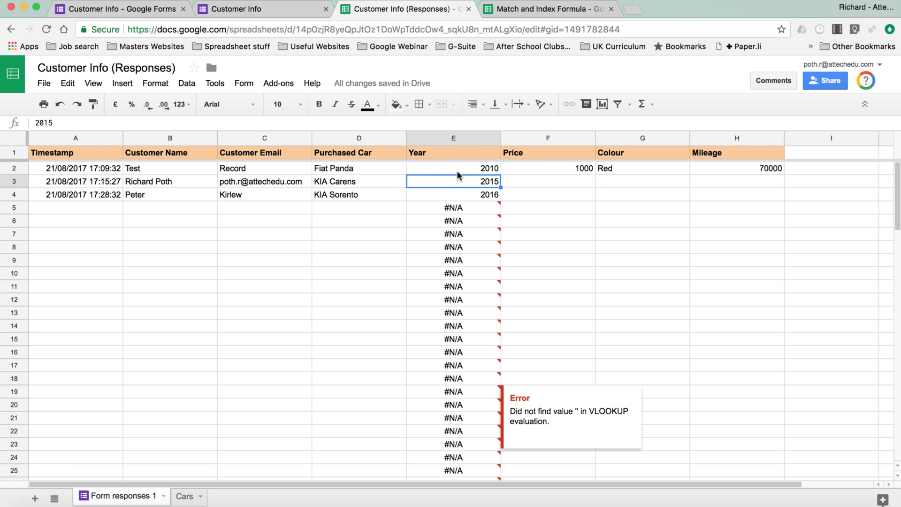
Step: Make E2's column D reference absolute ($D2:$D) and copy the Year formula across to Mileage
click(482, 168)
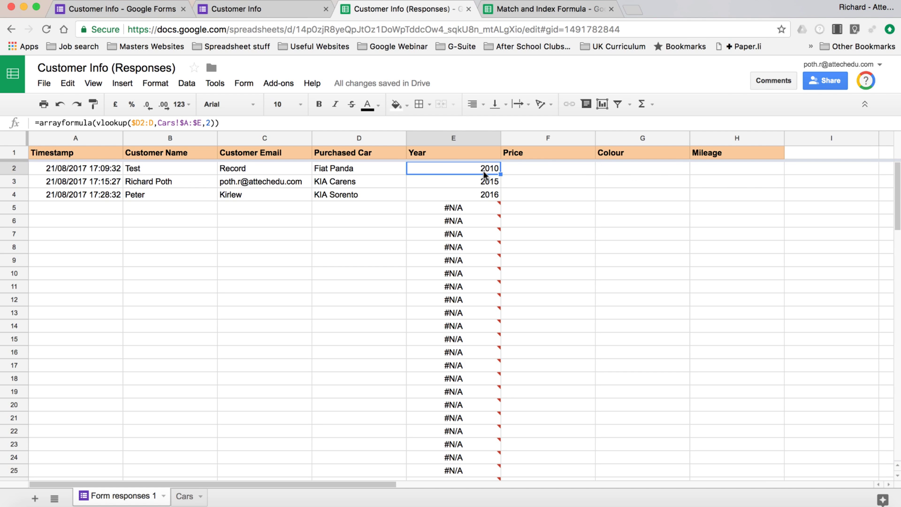
click(150, 123)
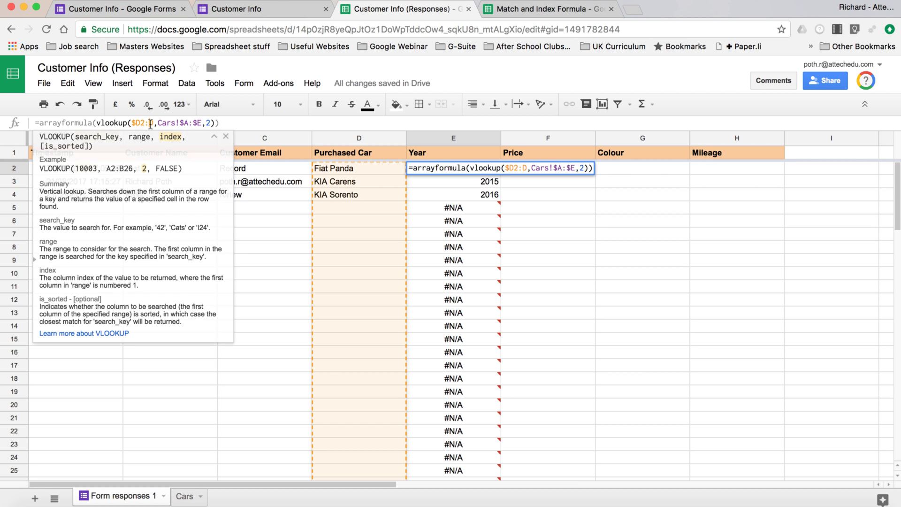
text($)
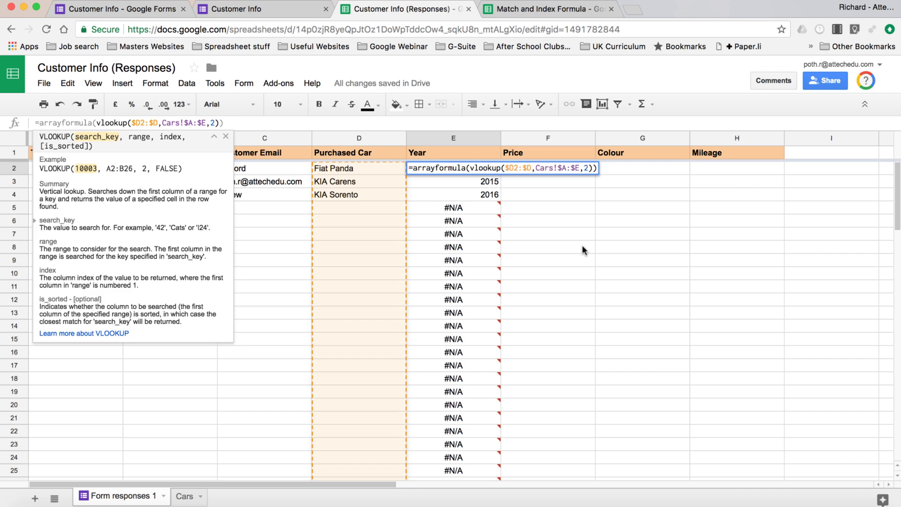
click(582, 245)
click(455, 165)
drag(501, 174, 695, 173)
Step: Change the lookup column index to 3 for Price in F2 and 4 for Colour in G2
click(575, 166)
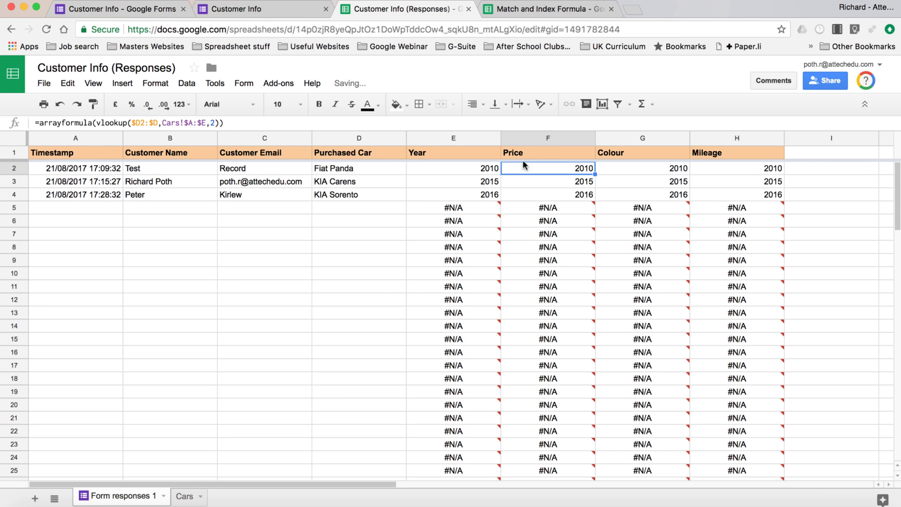
click(215, 123)
key(BackSpace)
text(3)
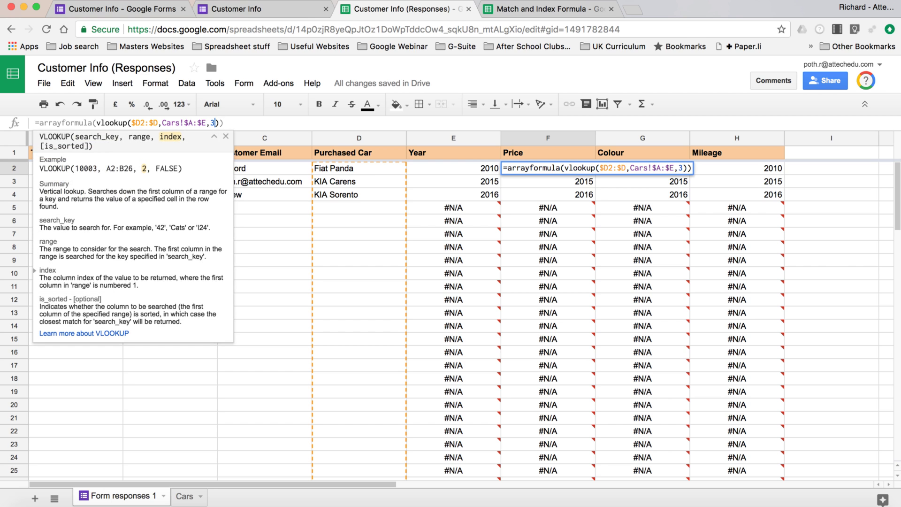
click(619, 169)
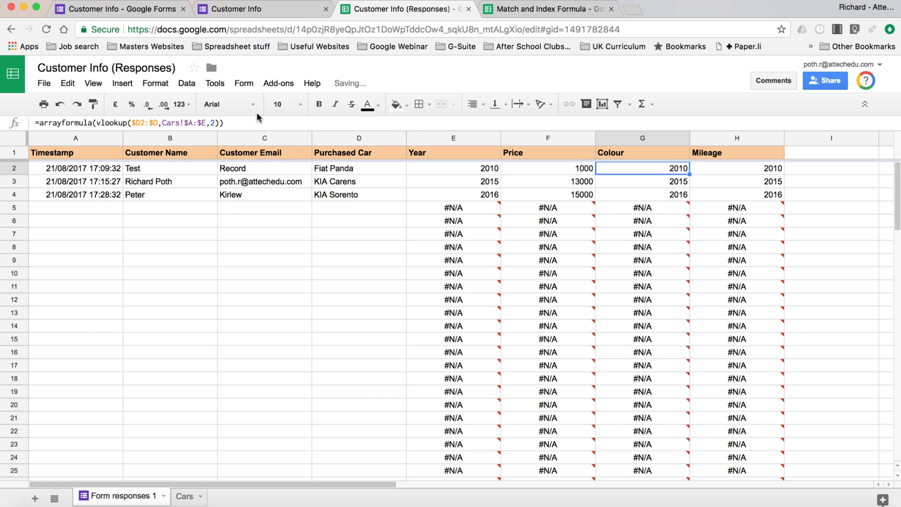
click(214, 123)
key(BackSpace)
text(4)
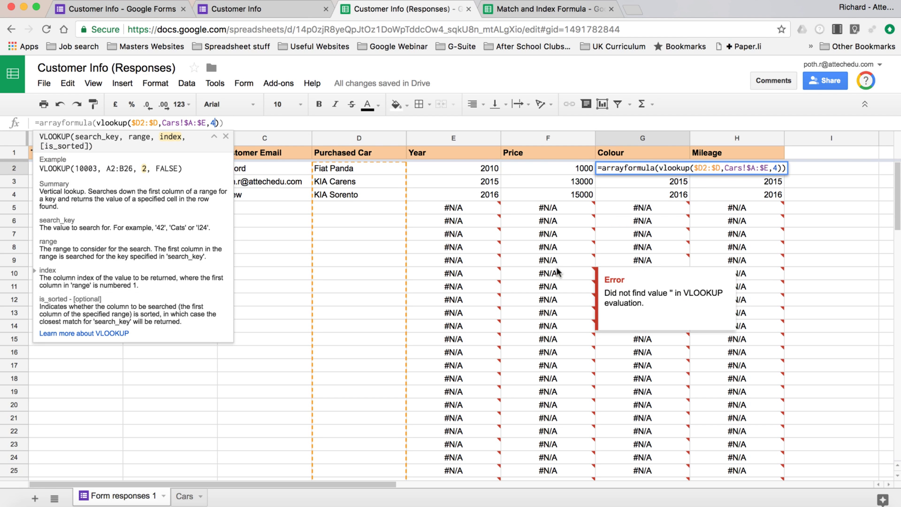
key(Return)
Step: Set H2's Mileage lookup to column index 5, showing 70000, 25000 and 10000
click(750, 169)
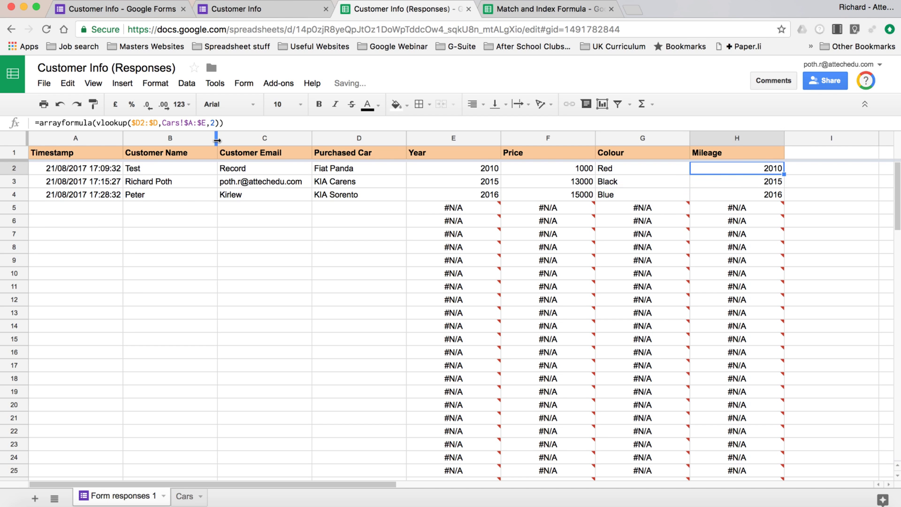
click(214, 123)
key(BackSpace)
text(5)
key(Return)
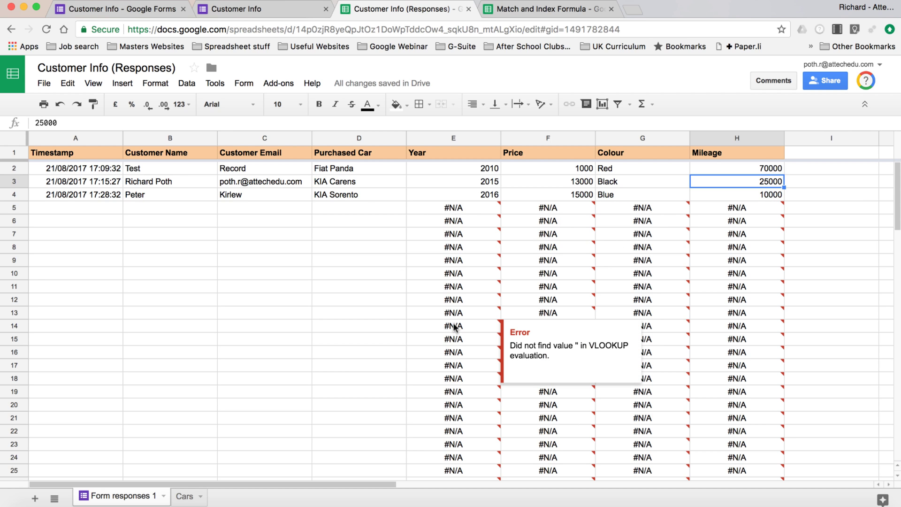
Step: Delete the empty #N/A rows 5 to 104, leaving only the three responses
click(13, 209)
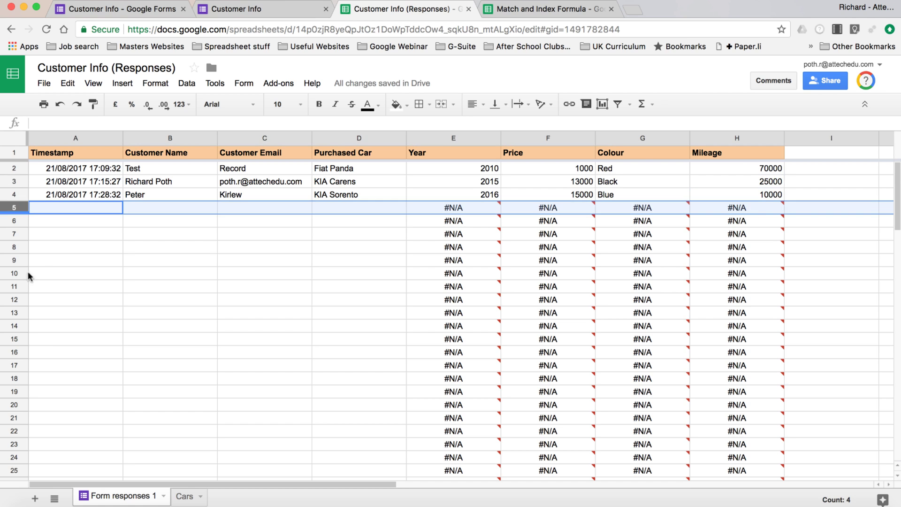
scroll(50, 365, down, 20)
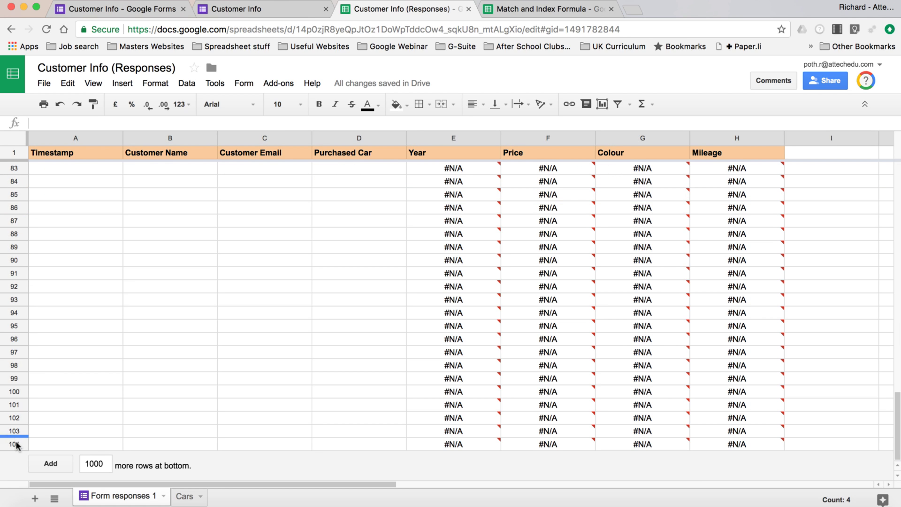
shift+click(14, 444)
right_click(14, 444)
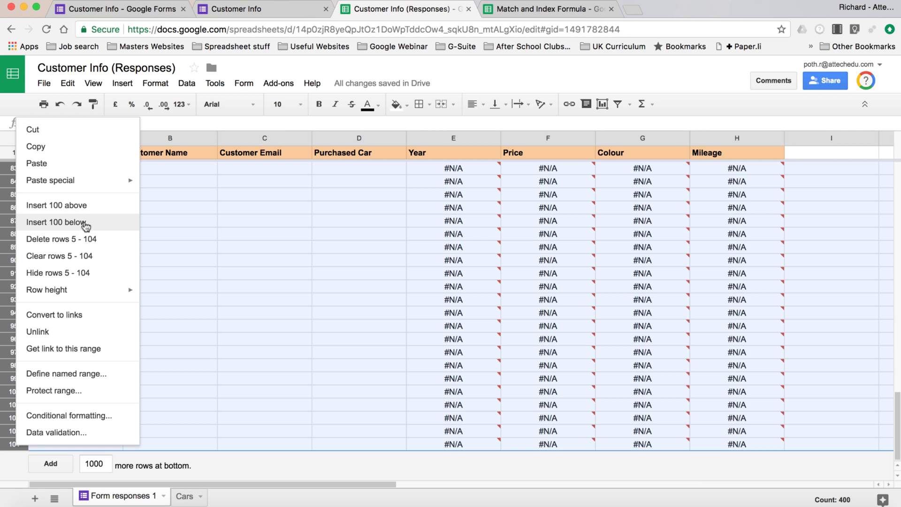
click(91, 239)
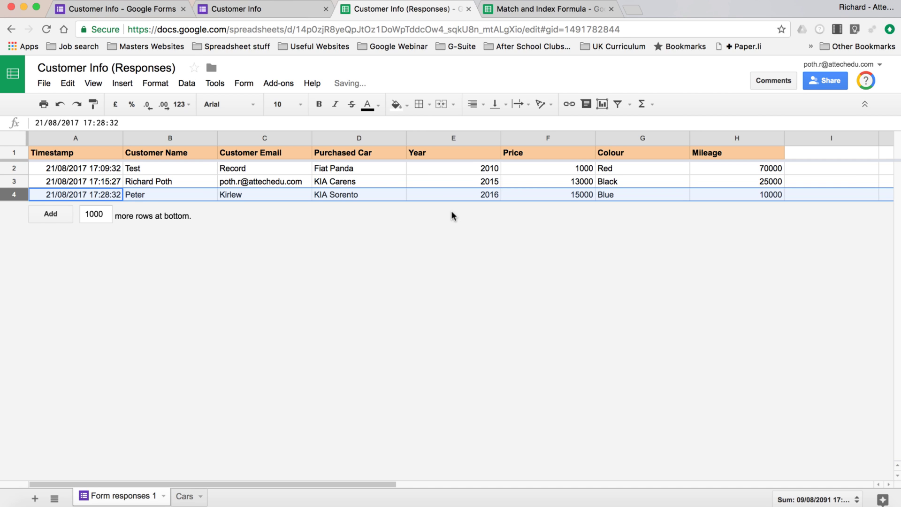
Step: Start another Customer Info form response and enter the customer's name and e-mail
click(261, 9)
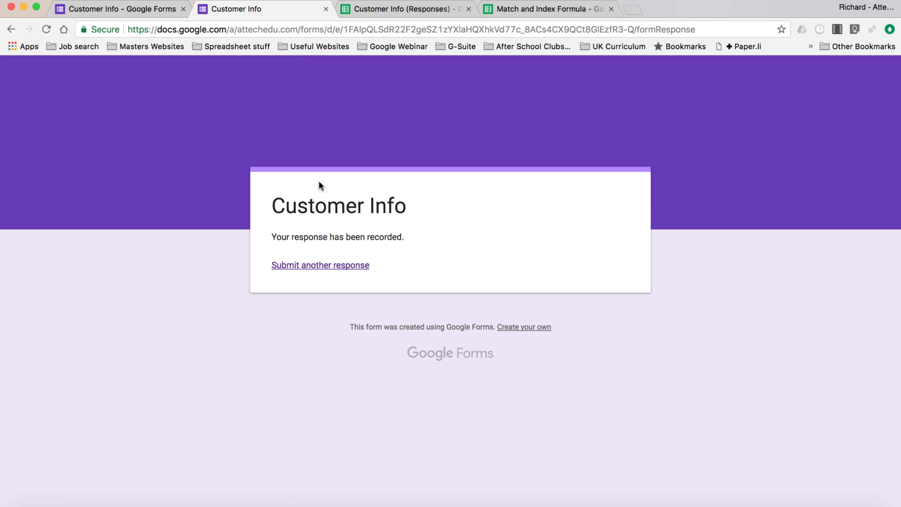
click(319, 266)
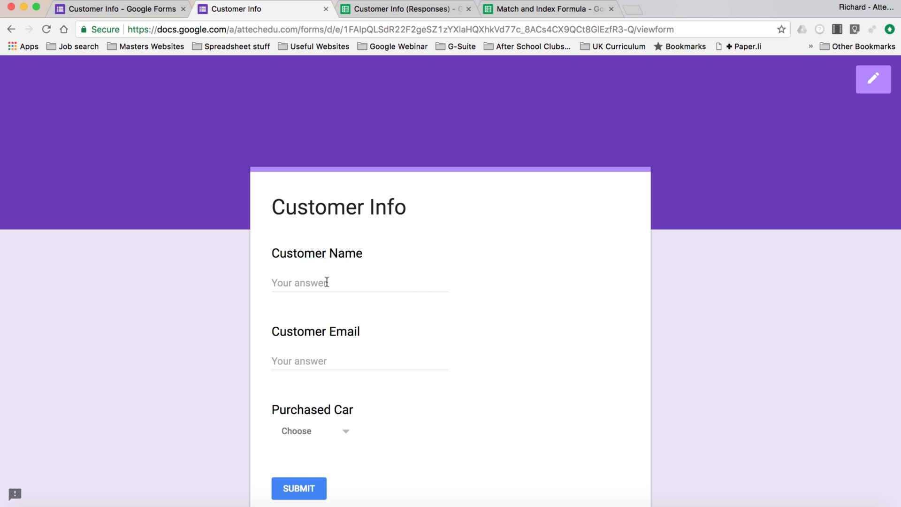
click(327, 282)
text(John)
key(Tab)
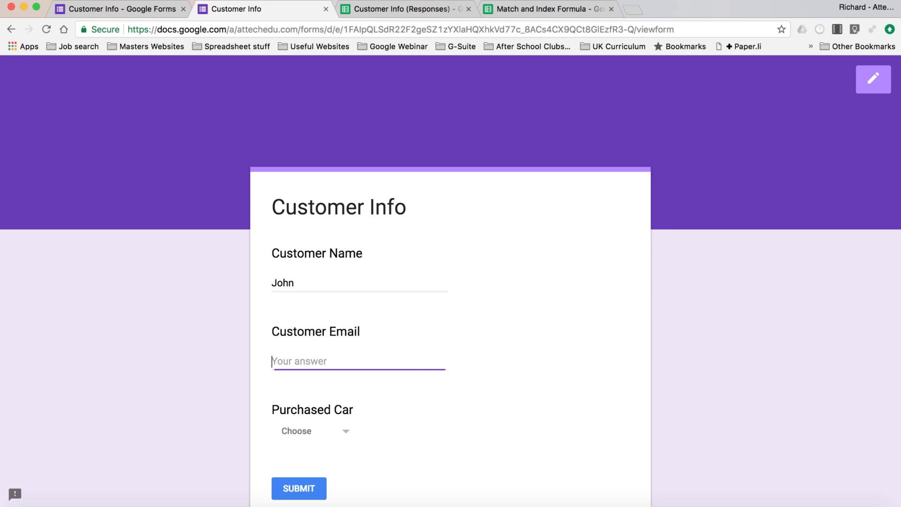
text(Smith)
Step: Choose KIA Sorento as the purchased car, submit, and return to the responses sheet
click(344, 436)
click(320, 462)
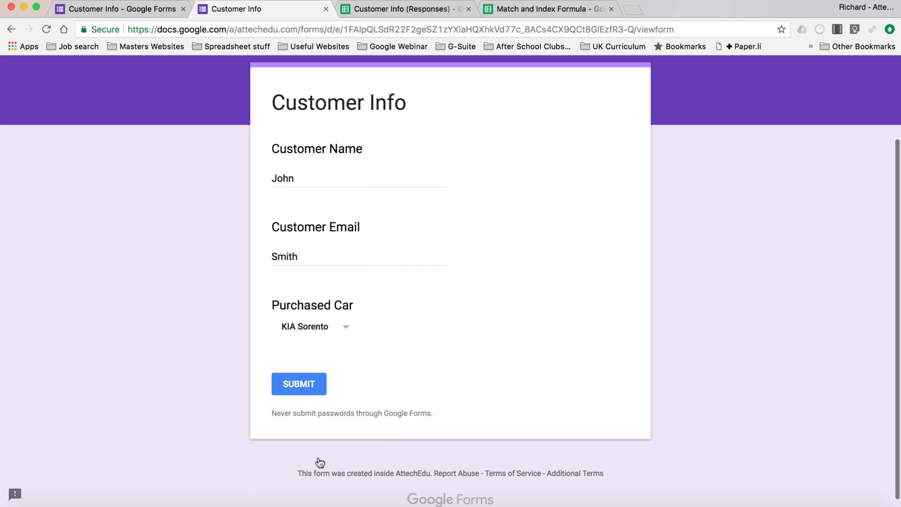
click(301, 385)
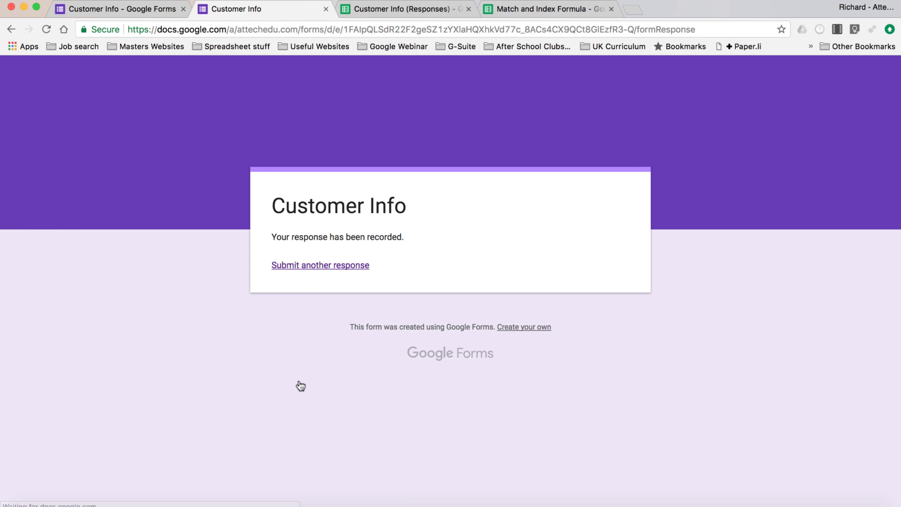
click(402, 10)
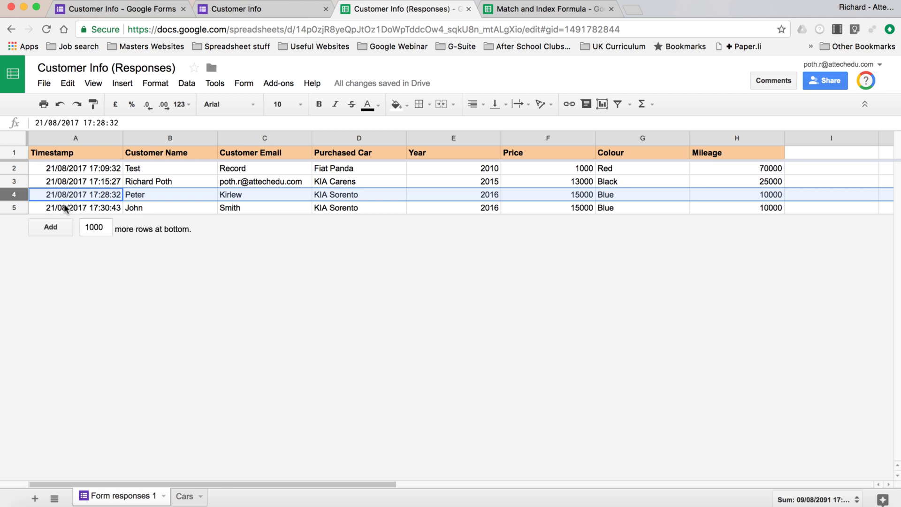
Step: Insert an empty row below row 5, under the new KIA Sorento response
click(12, 209)
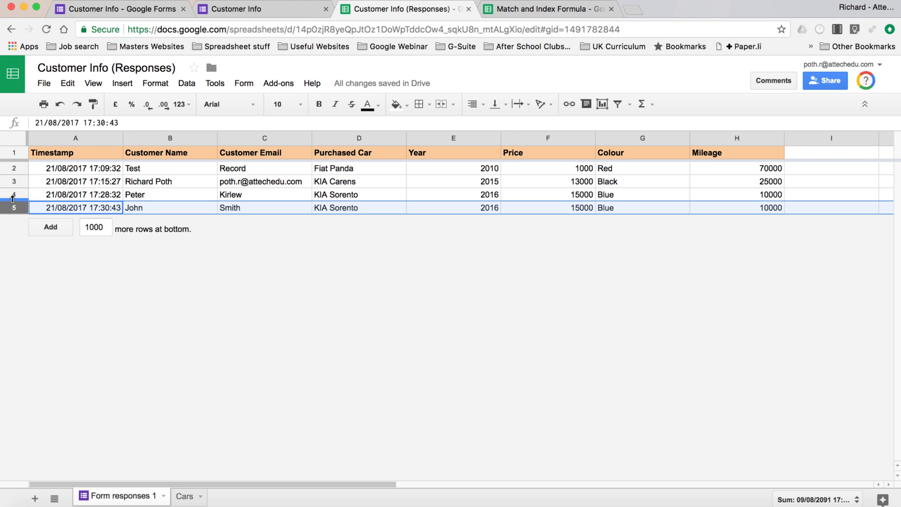
right_click(13, 215)
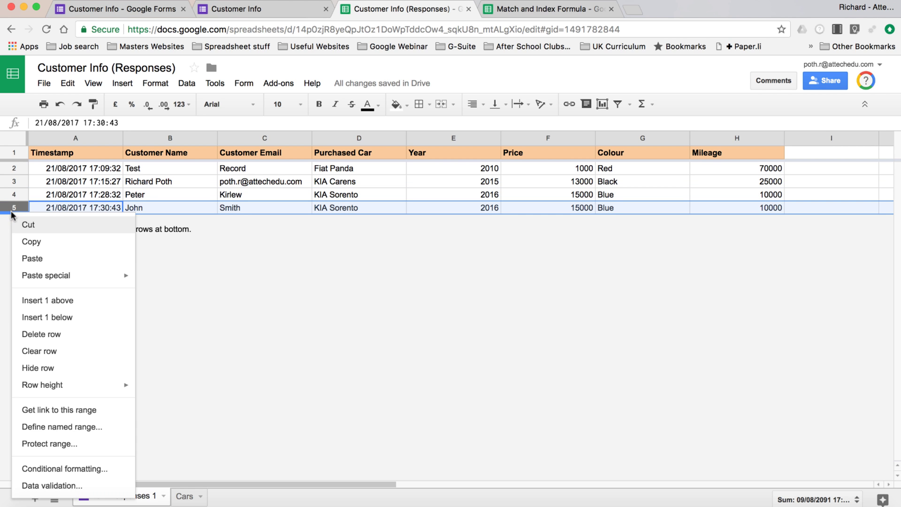
click(89, 317)
Step: Wrap E2's Year array formula in IFERROR so empty rows show blank instead of #N/A
click(465, 220)
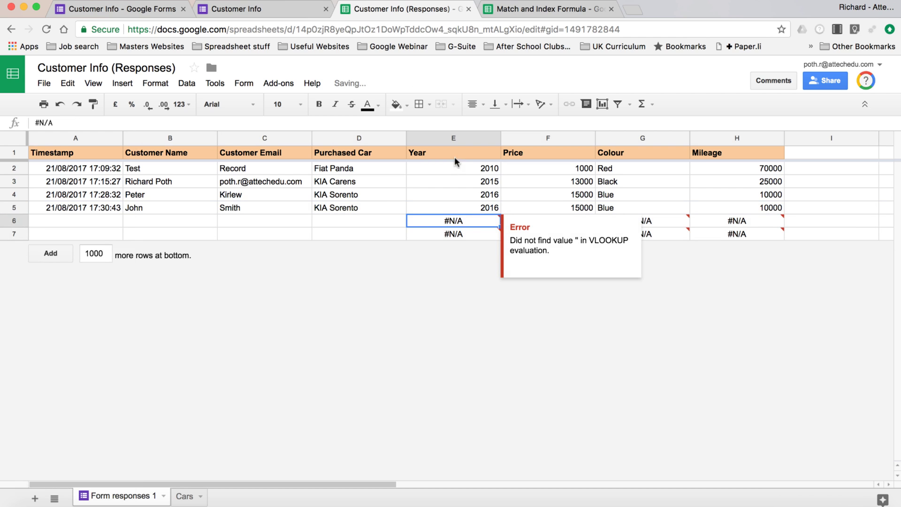
click(449, 169)
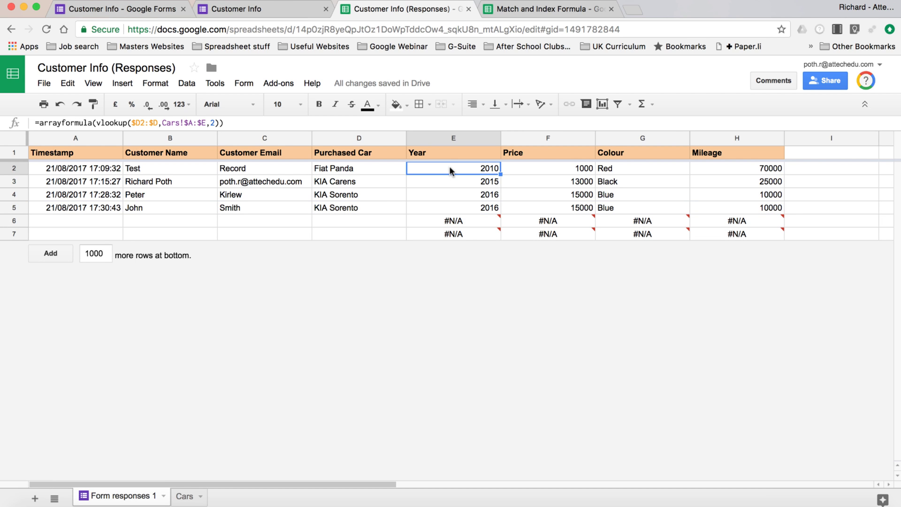
click(42, 124)
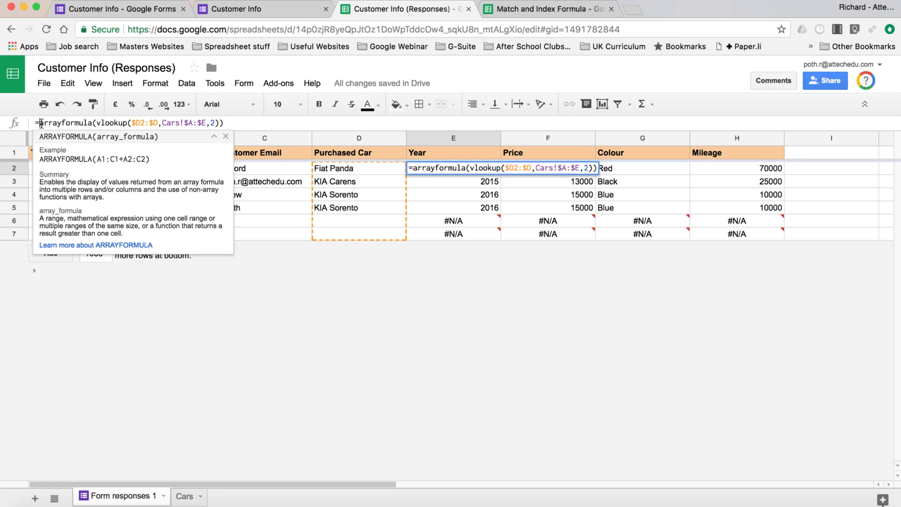
text(iferror)
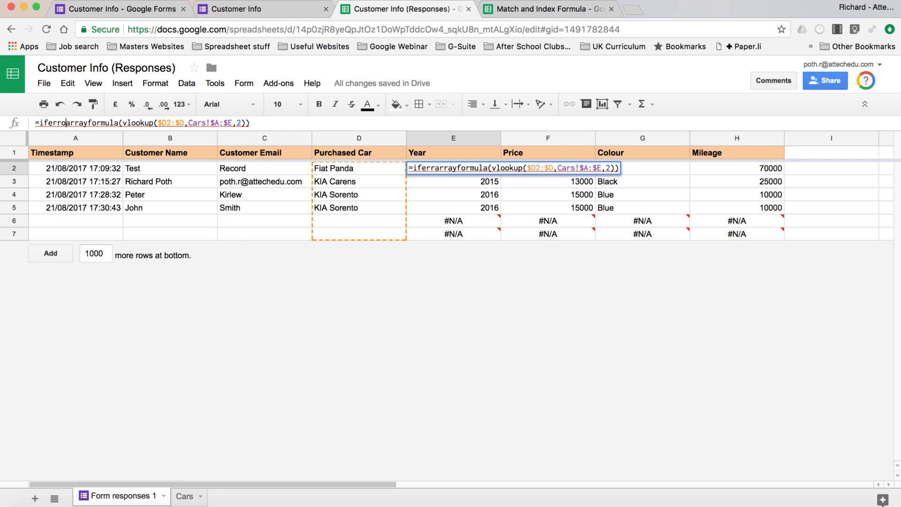
text(()
key(End)
text())
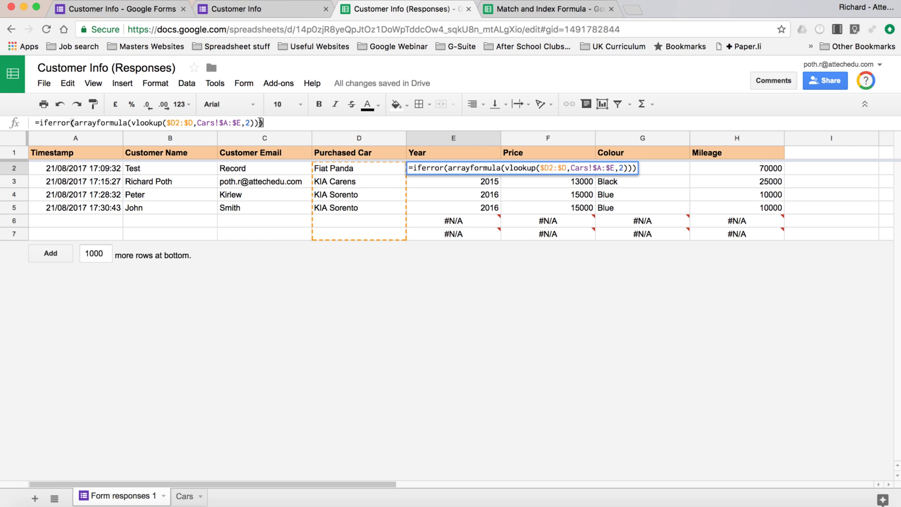
key(Return)
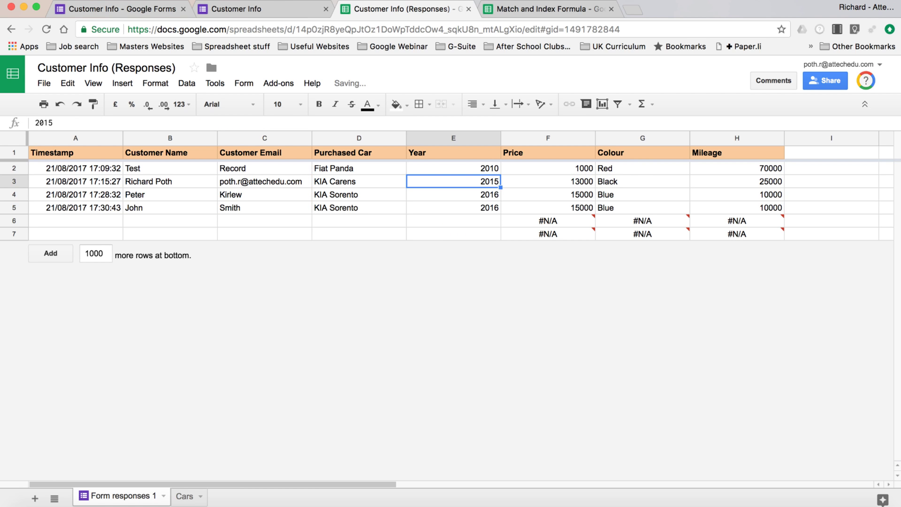
Step: Wrap the Price array formula in F2 in IFERROR
click(444, 166)
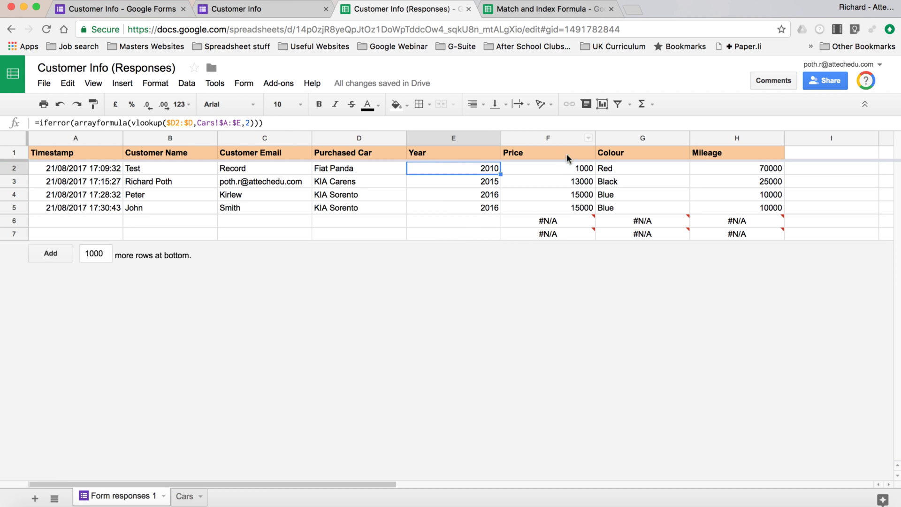
click(559, 168)
click(38, 123)
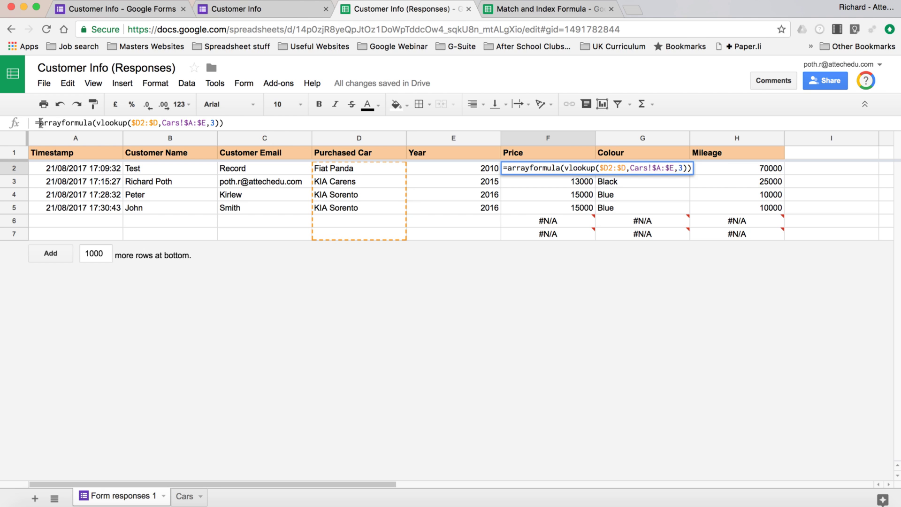
text(iferroarrayformula(vlookup($D2:$D,Cars!$A:$E,5)
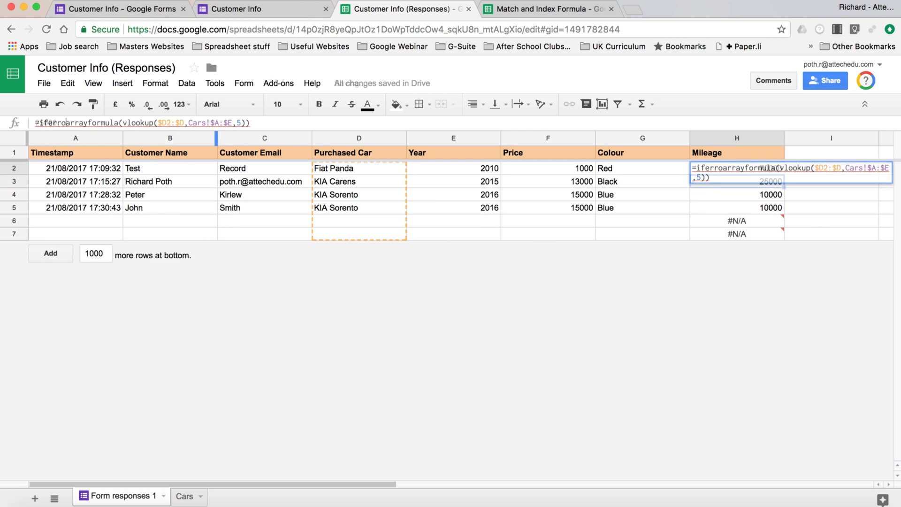
key(Return)
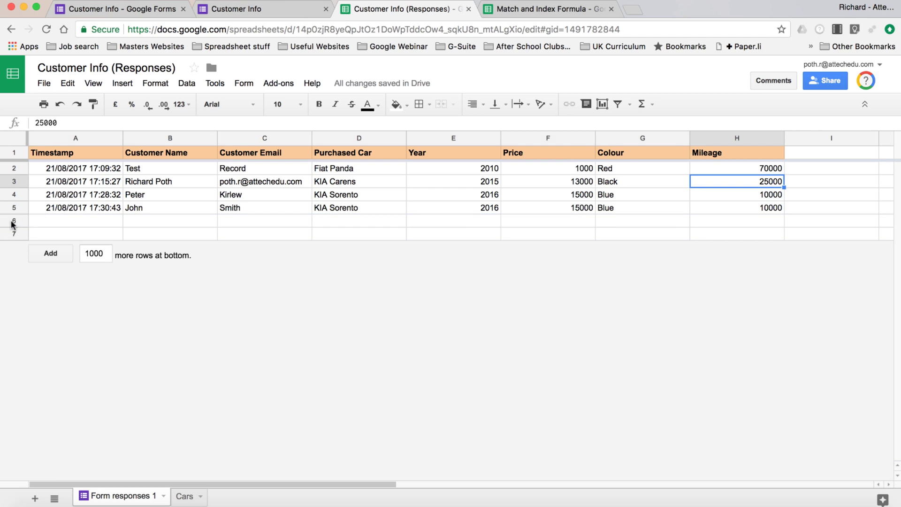
Step: Select the empty rows 6 and 7 and review E2's formula to confirm no #N/A errors
click(11, 221)
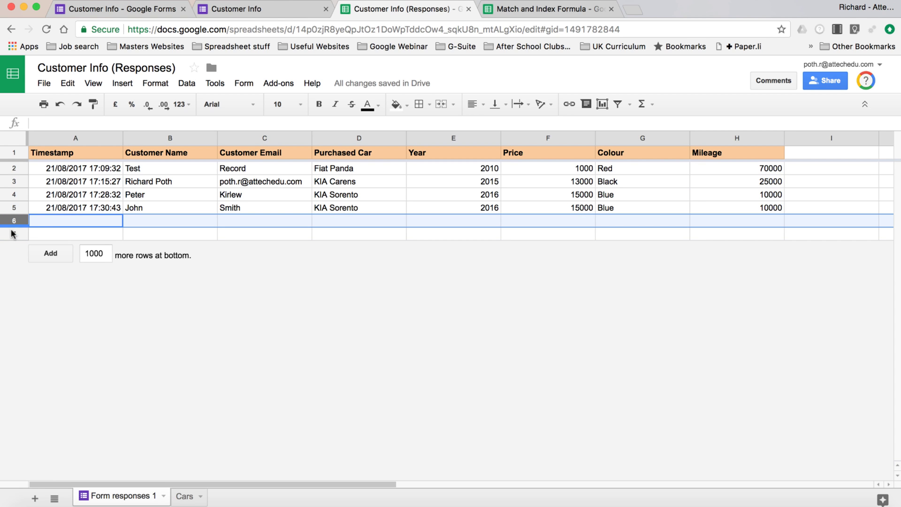
shift+click(11, 231)
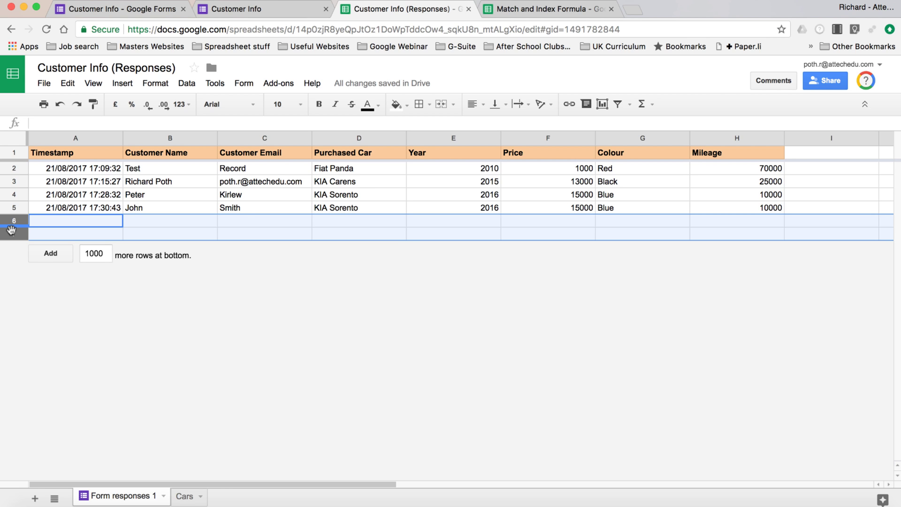
click(458, 168)
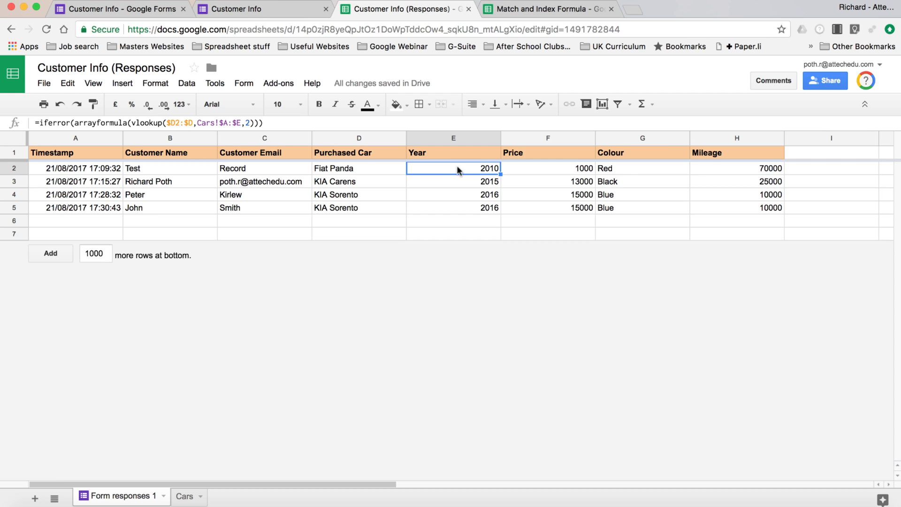